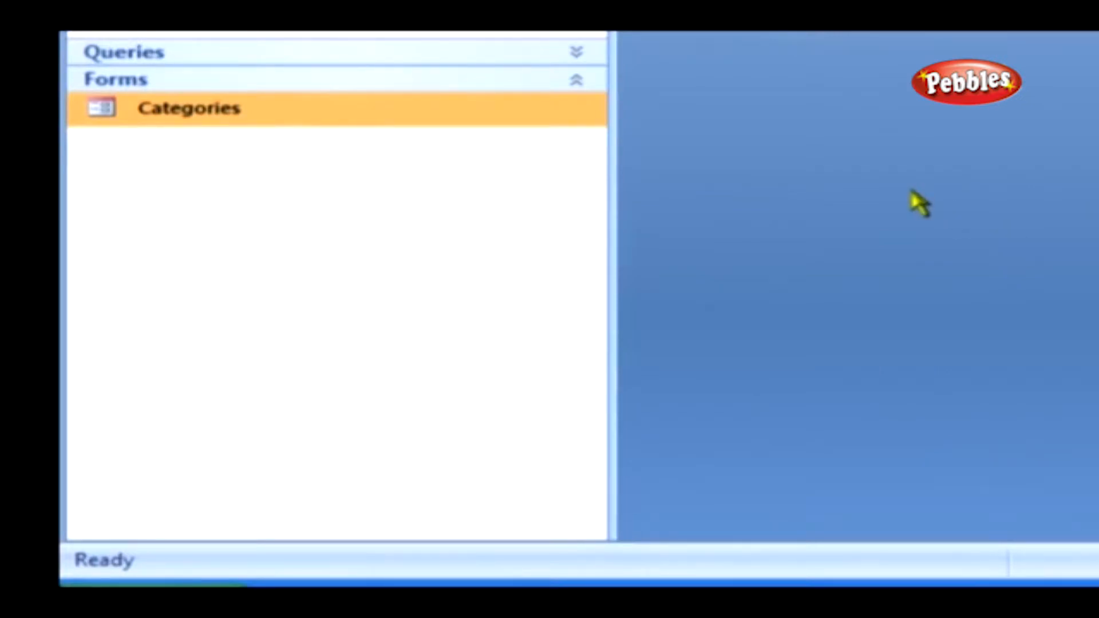
Open the Categories form in Design View.
right_click(553, 133)
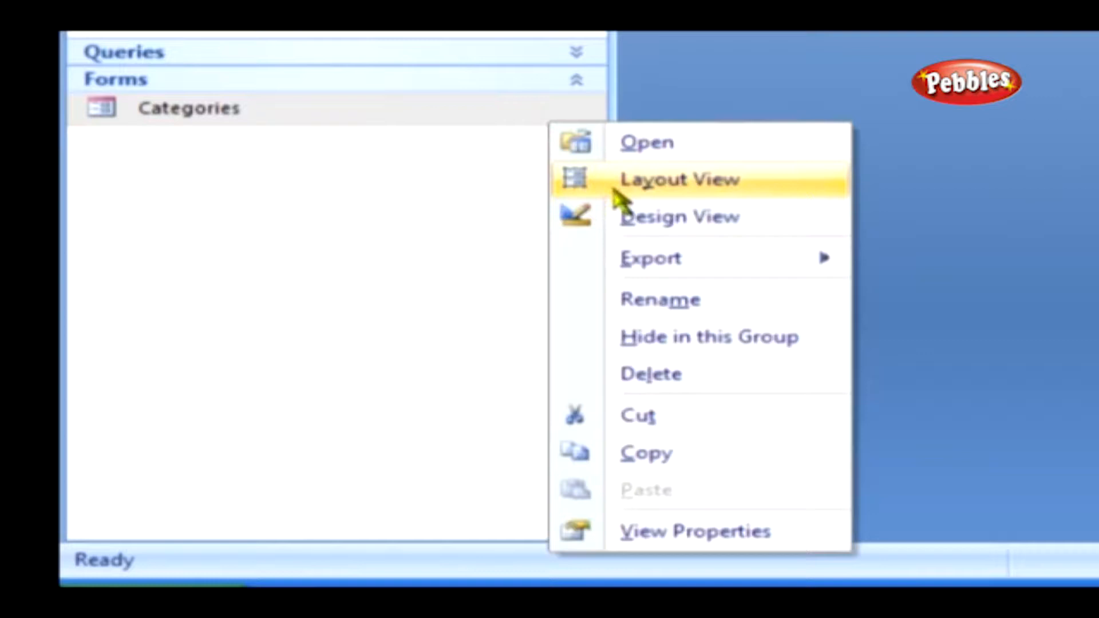
left_click(624, 217)
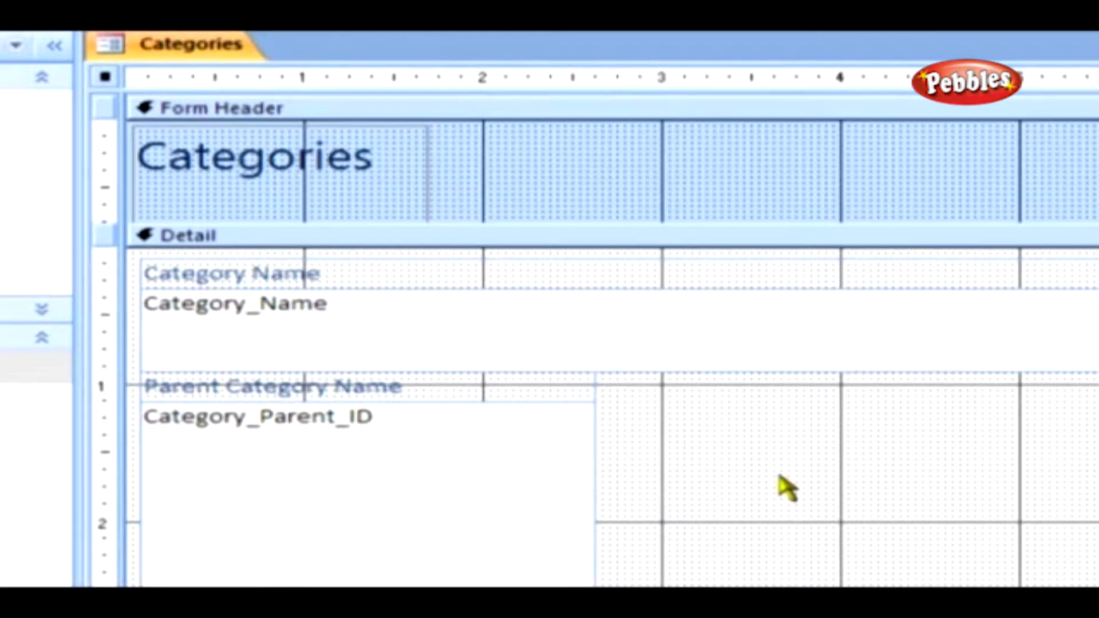
left_click(887, 449)
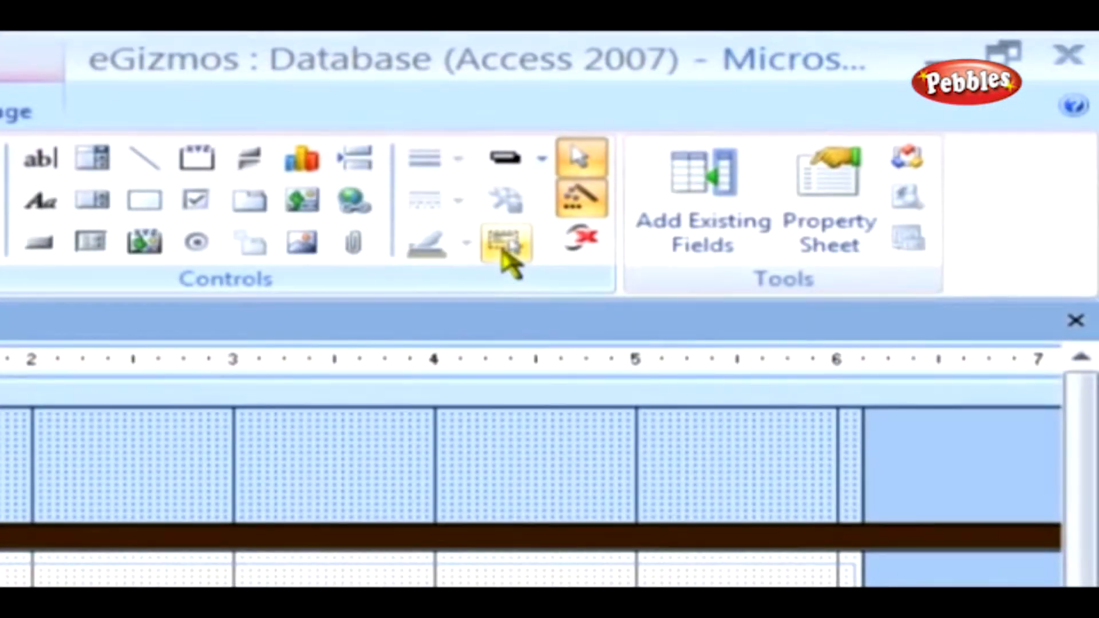
Select all controls on the Categories form and make their text bold.
left_click(504, 245)
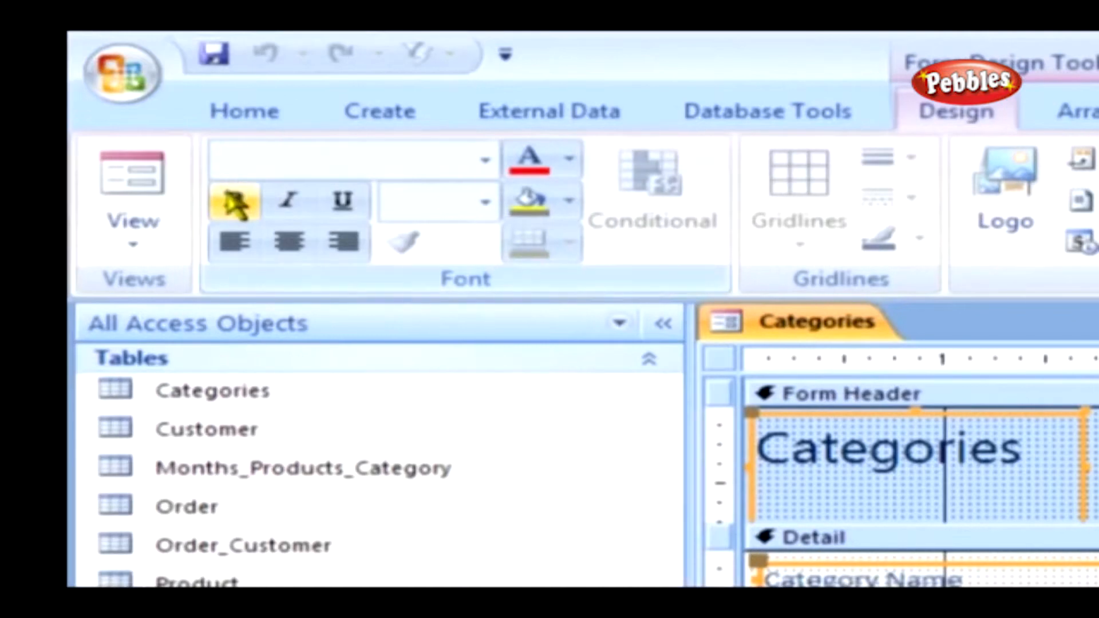
left_click(234, 204)
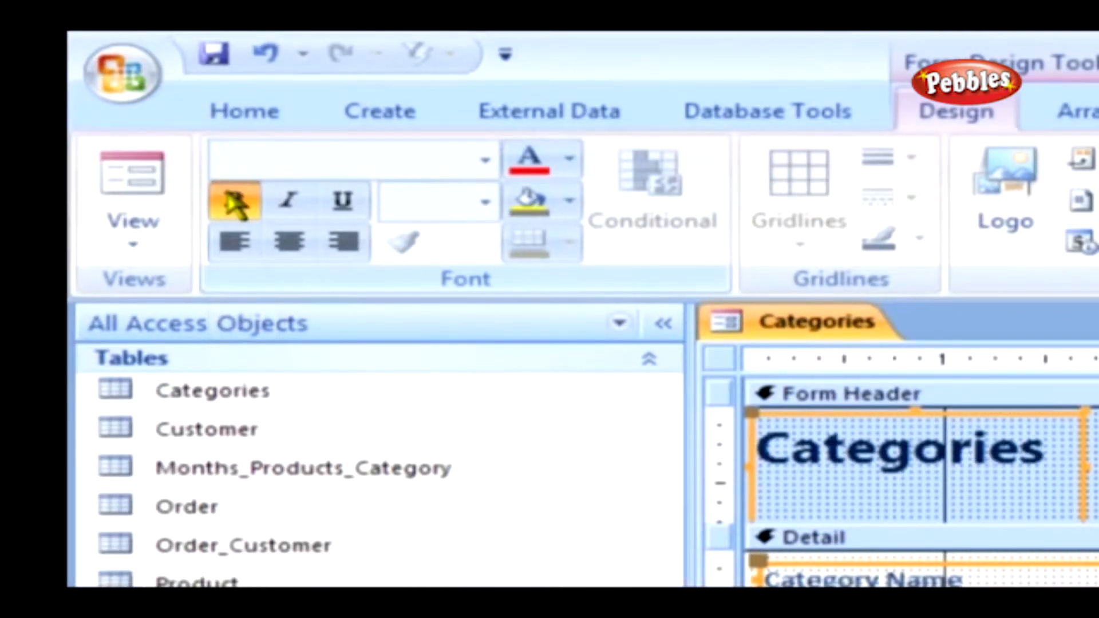
Try italic and underline on all the selected controls and remove both styles again.
left_click(278, 201)
left_click(338, 215)
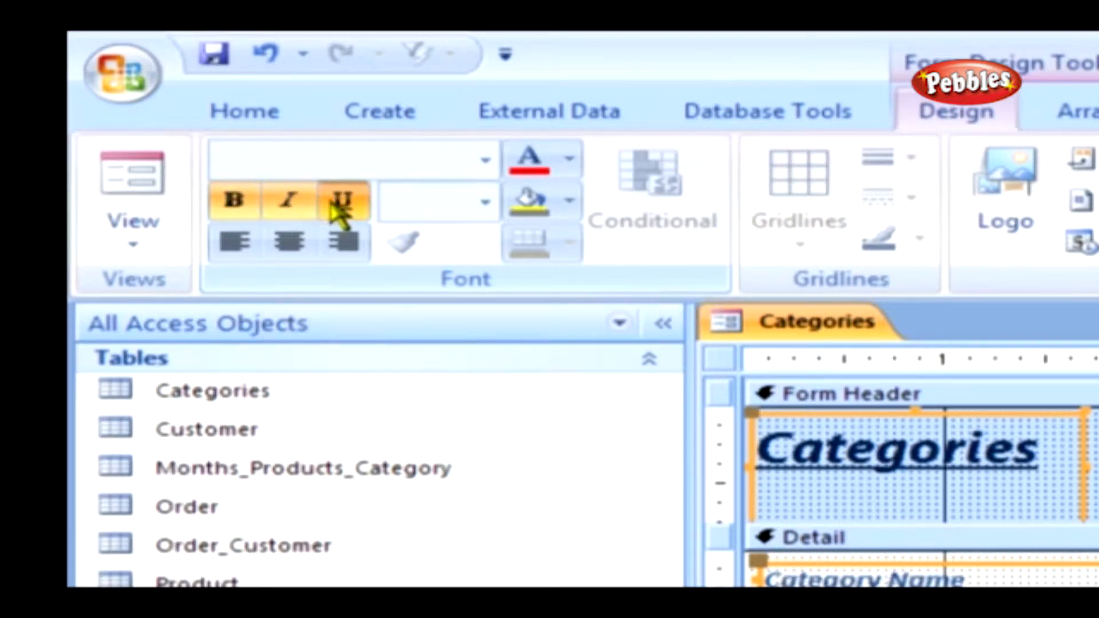
left_click(340, 206)
left_click(292, 206)
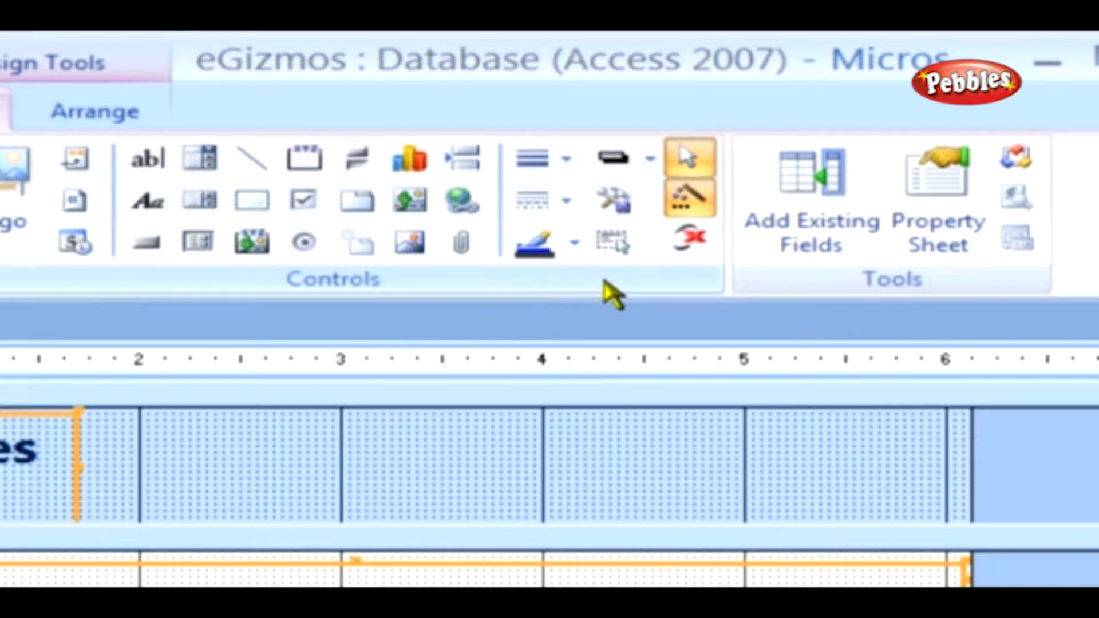
Give all selected controls long-dashed borders, one thickness heavier than 2 pt, with the Shadowed special effect.
left_click(576, 173)
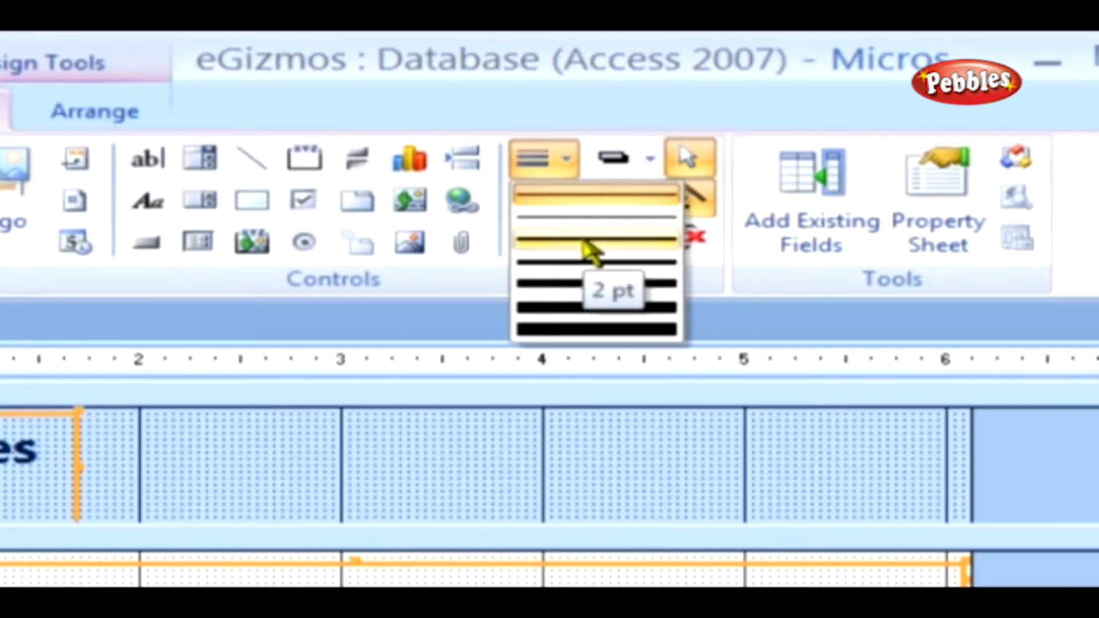
left_click(593, 264)
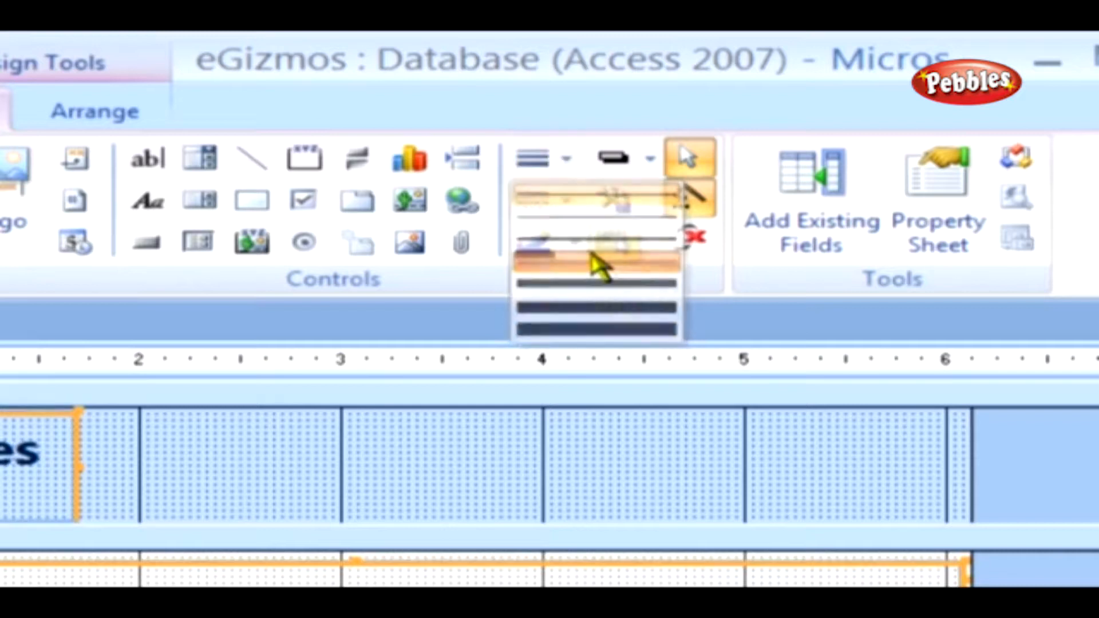
left_click(560, 205)
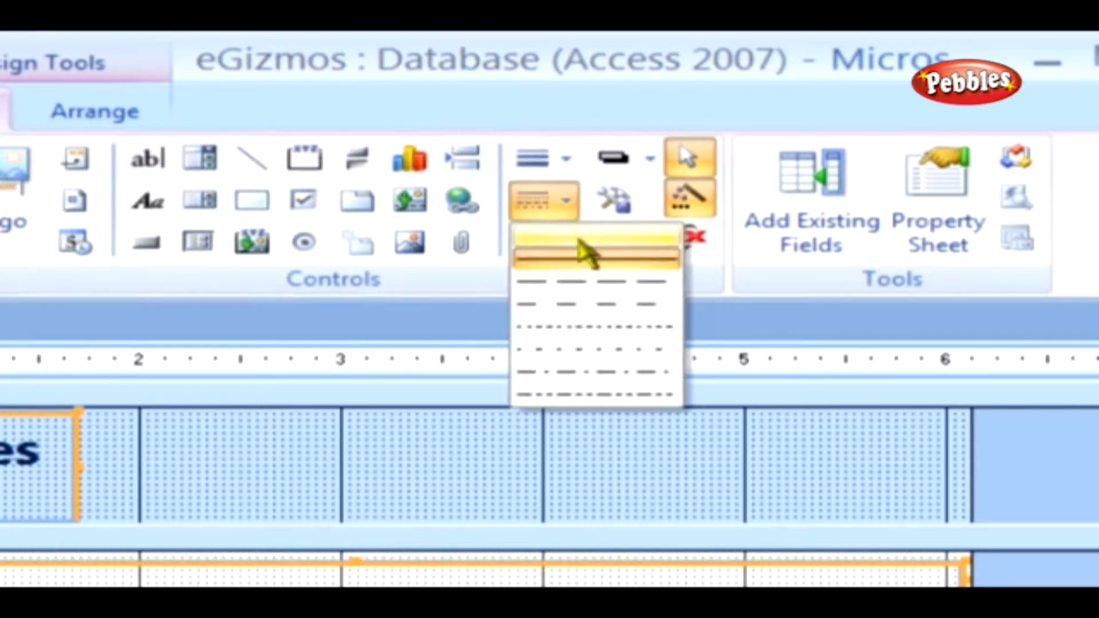
left_click(592, 284)
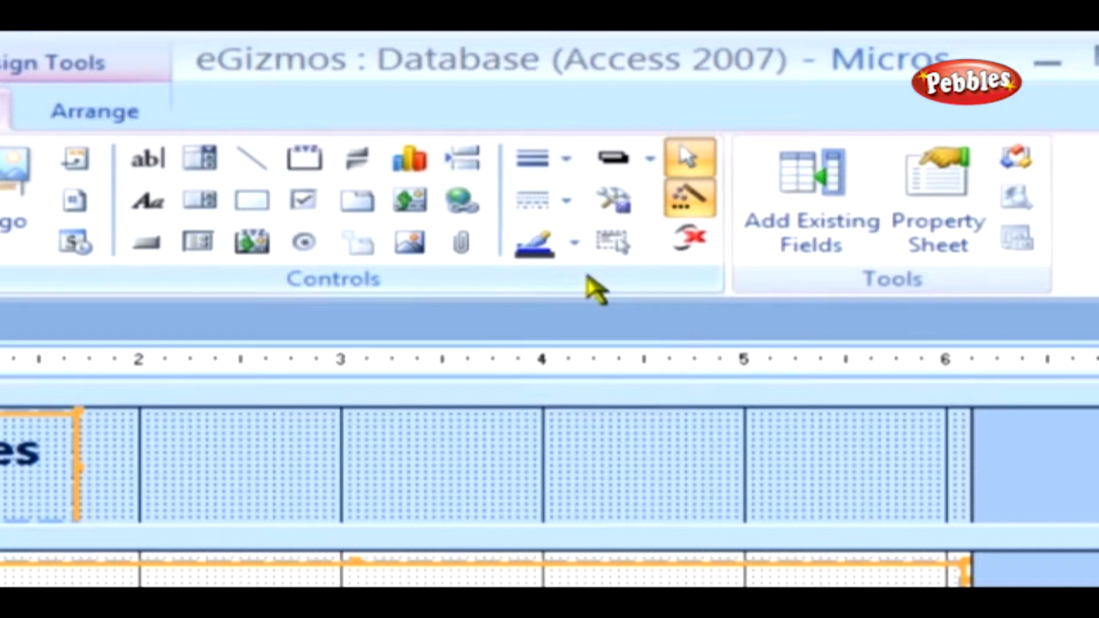
left_click(651, 163)
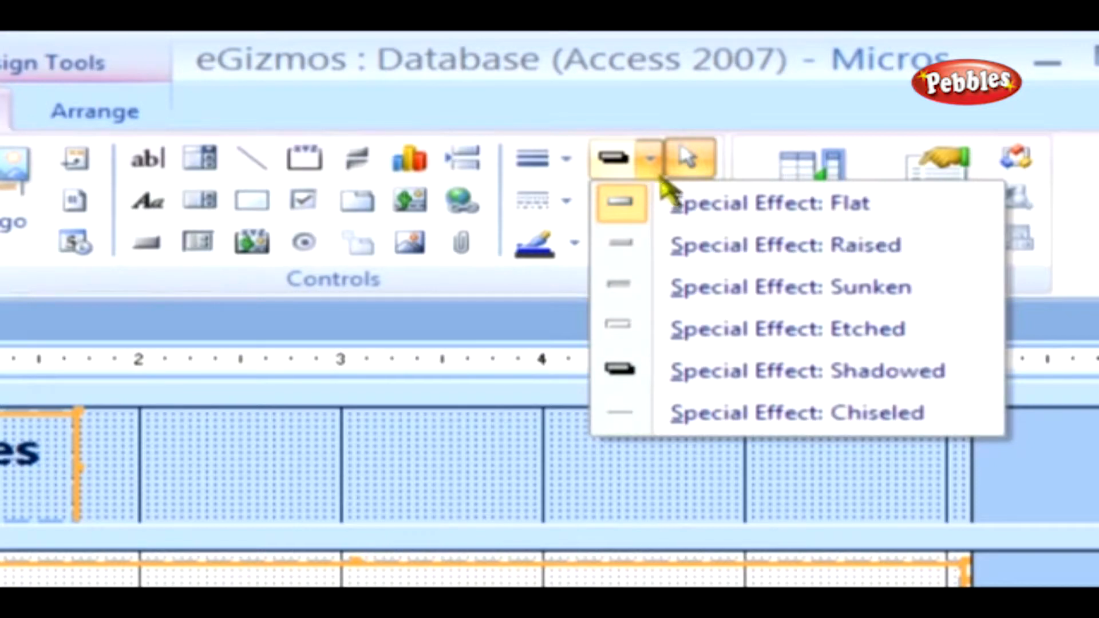
left_click(739, 378)
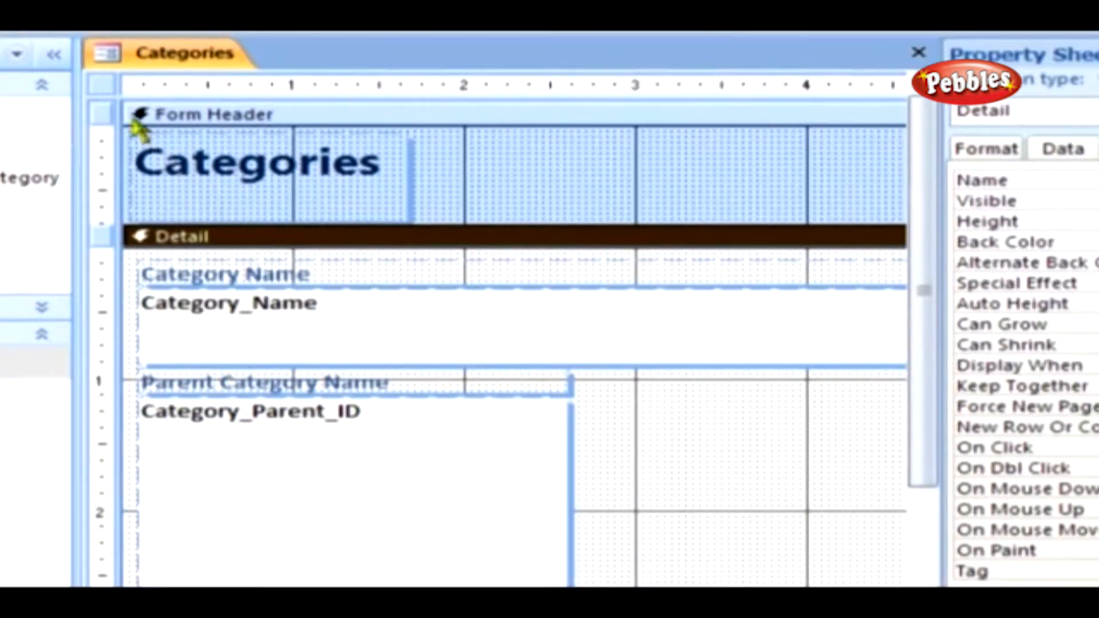
Select the whole form and set its Modal property to Yes.
left_click(103, 86)
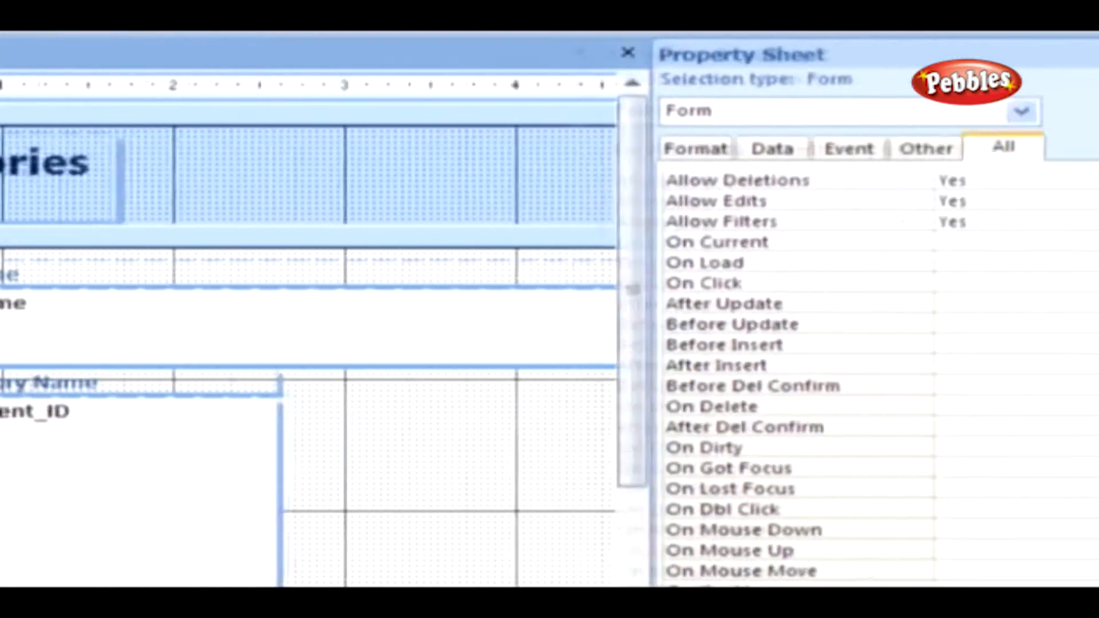
left_click_drag(1064, 504, 1078, 216)
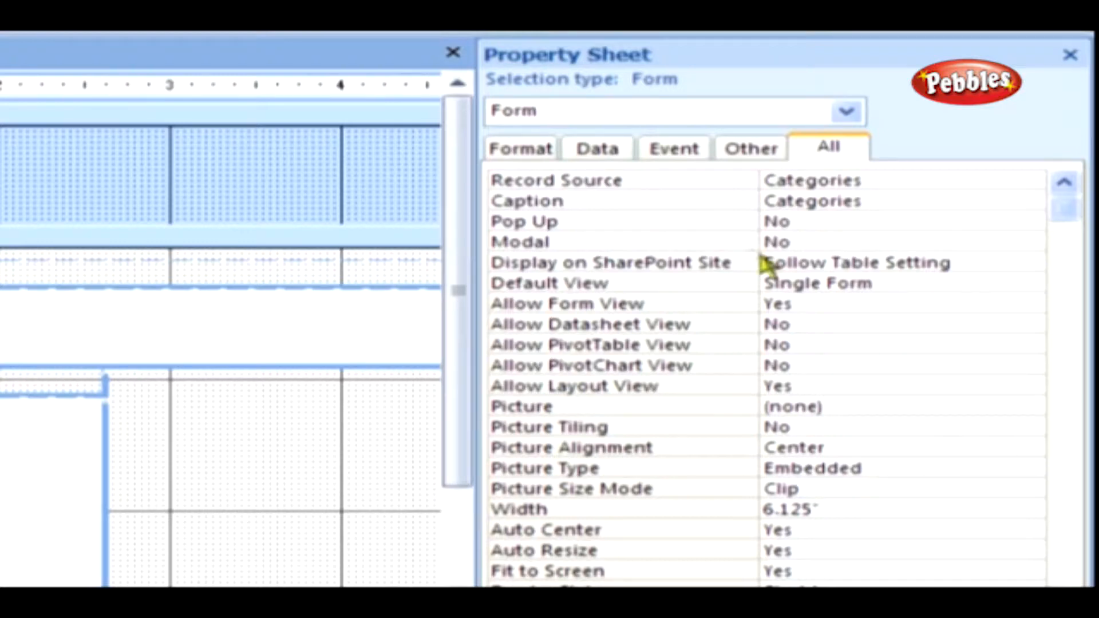
left_click(981, 245)
left_click(1029, 242)
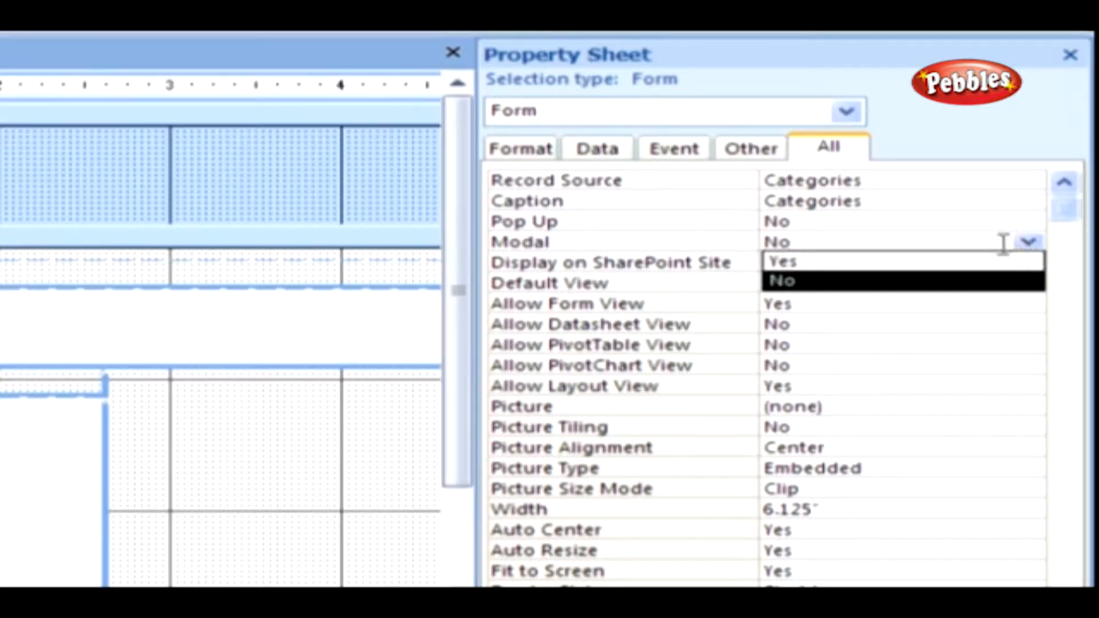
left_click(962, 260)
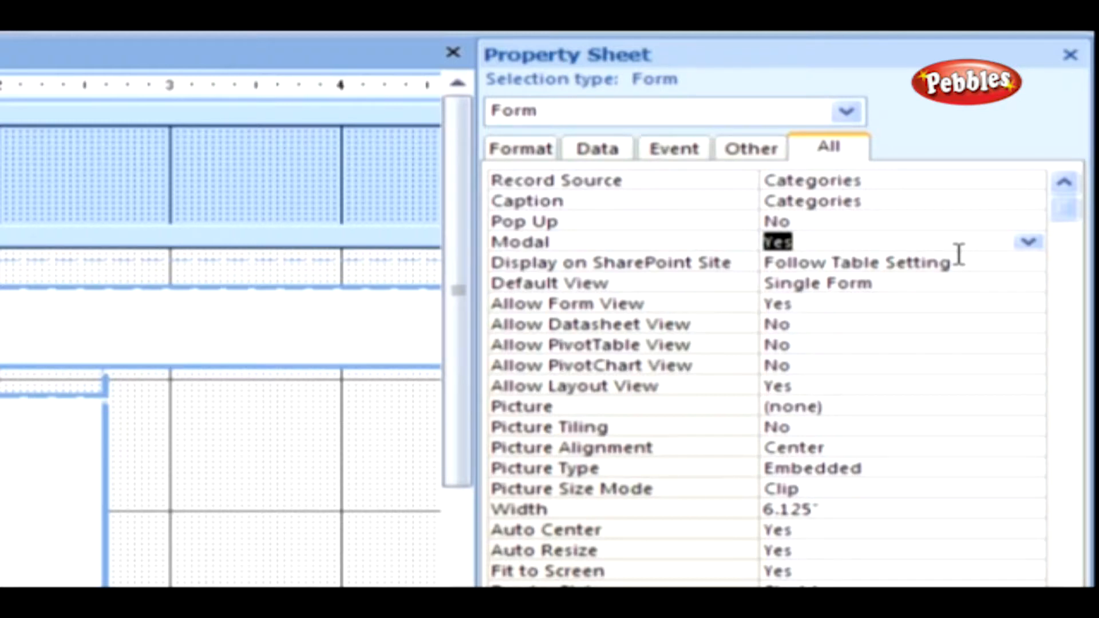
Change the form's Caption property to "Category Details".
left_click(711, 199)
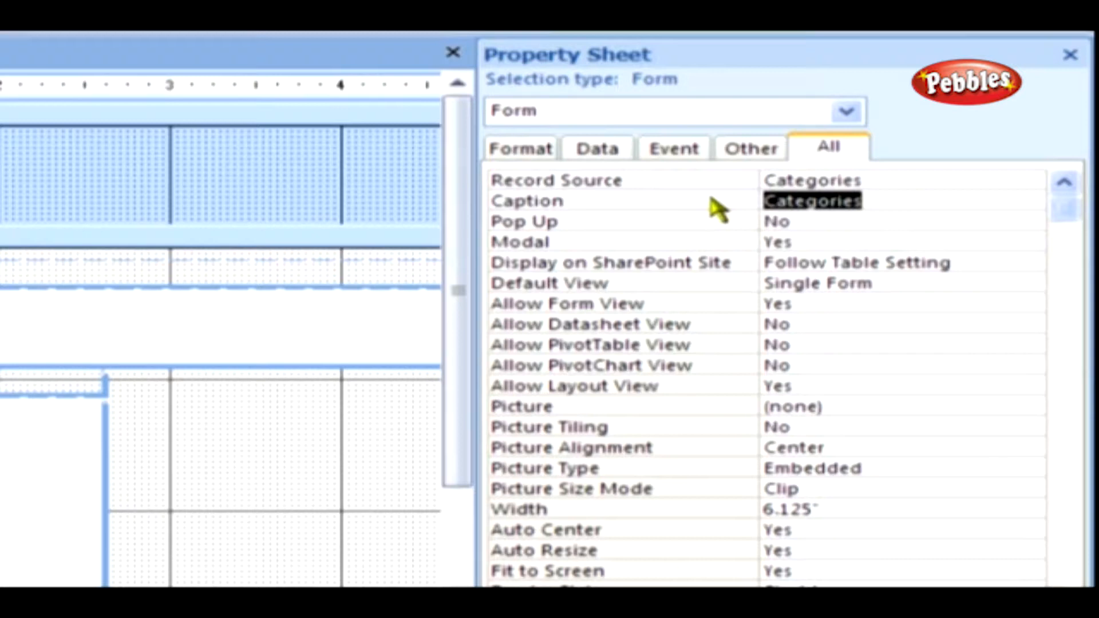
type("Cate")
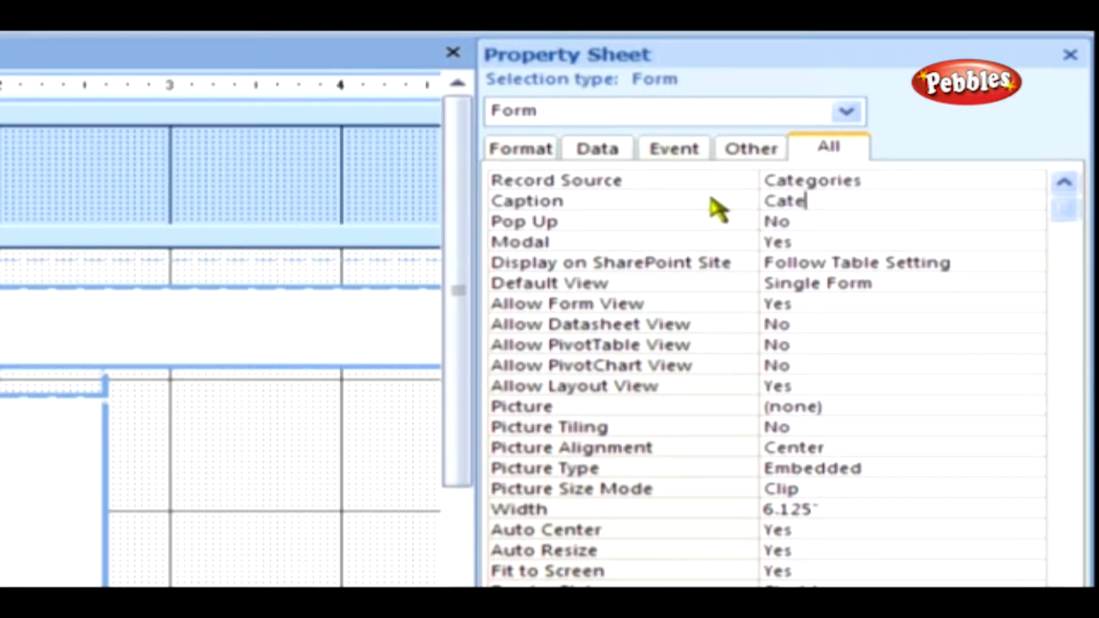
type("gory Deta")
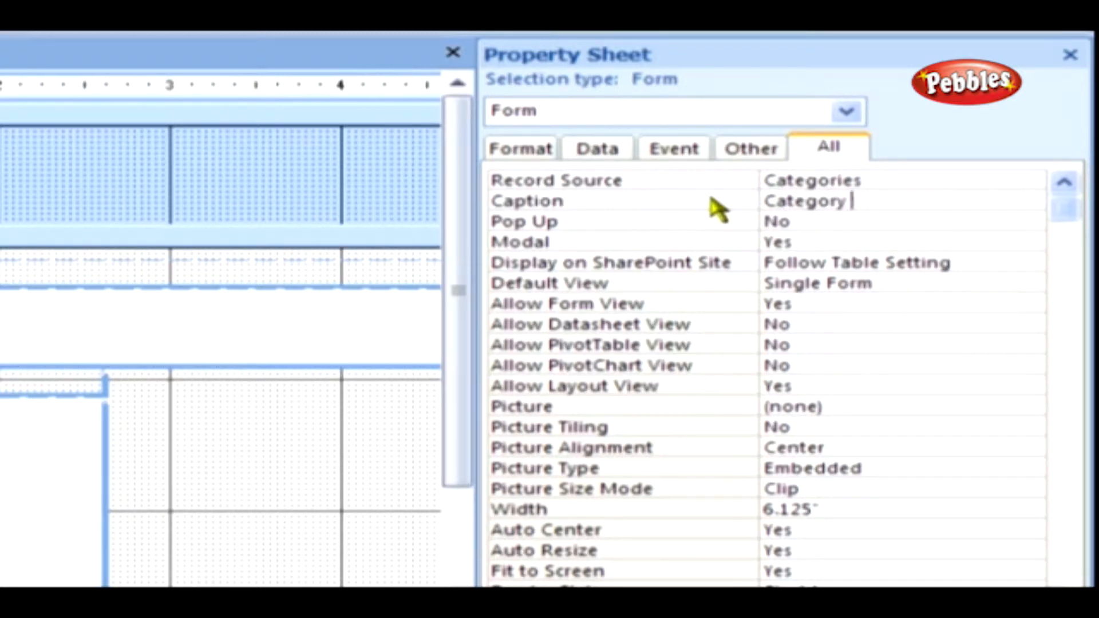
type("ils")
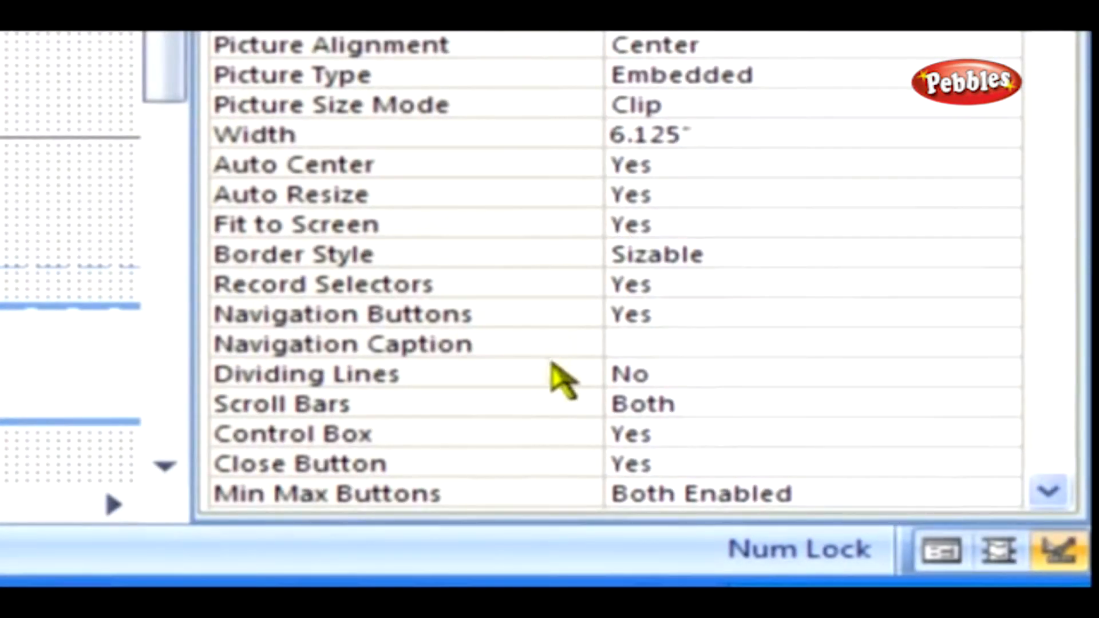
Set the form's Navigation Buttons and Close Button properties to No.
left_click(630, 318)
left_click(996, 314)
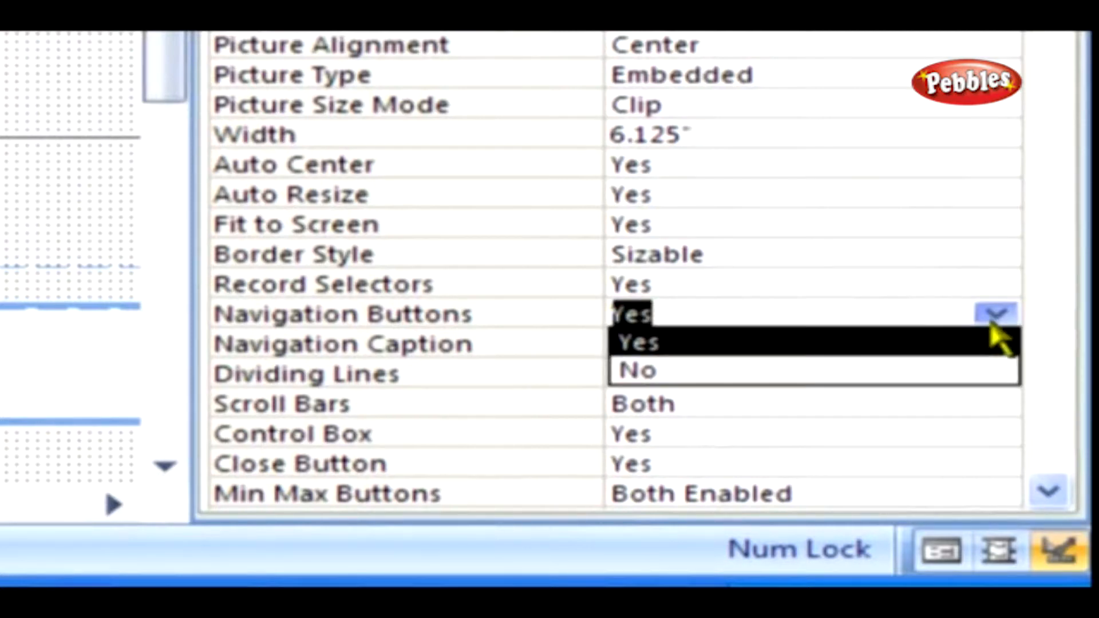
left_click(931, 379)
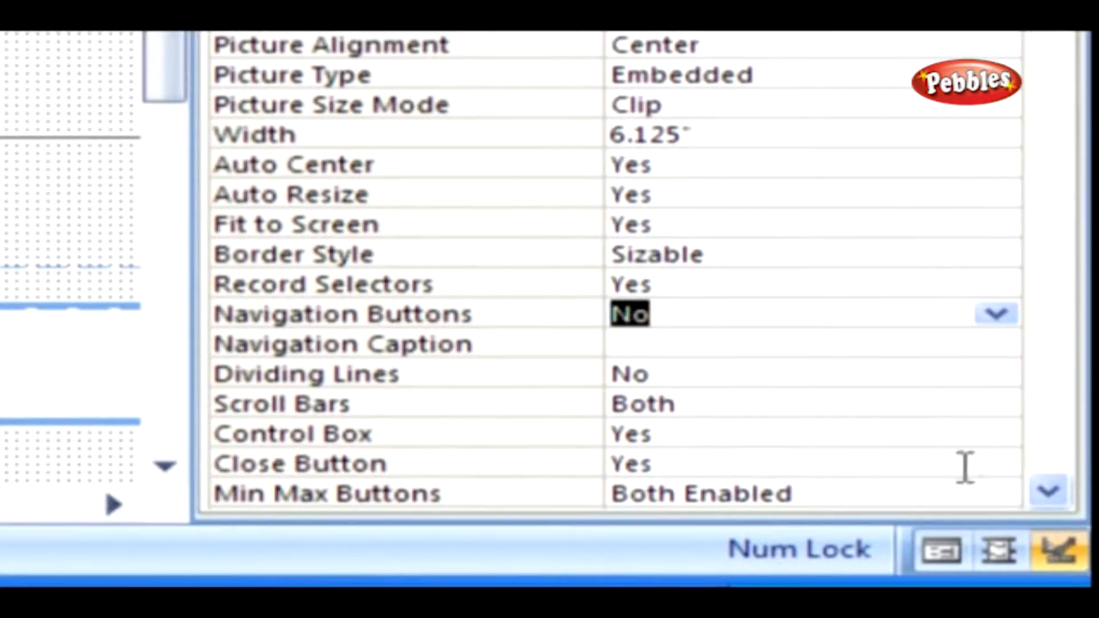
left_click(1048, 492)
left_click(1049, 491)
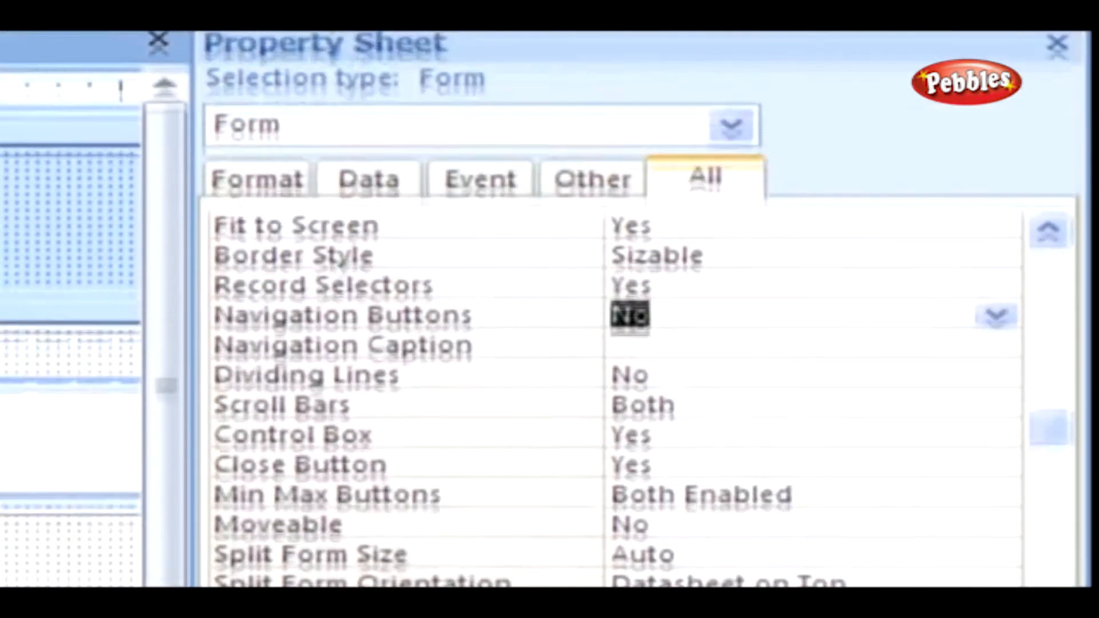
left_click(595, 466)
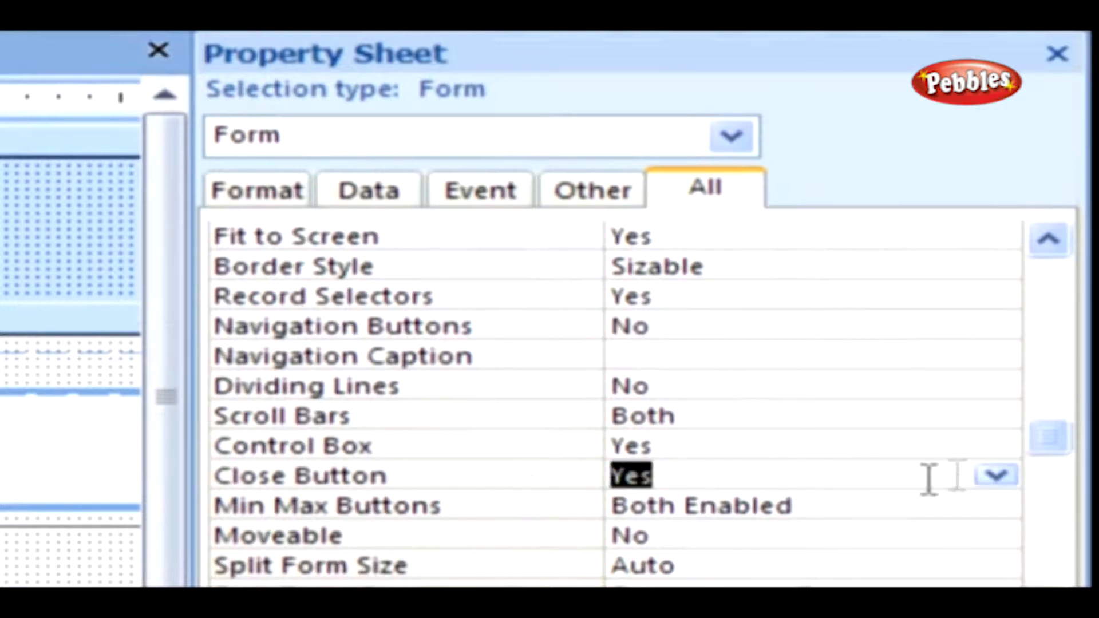
left_click(996, 475)
left_click(859, 532)
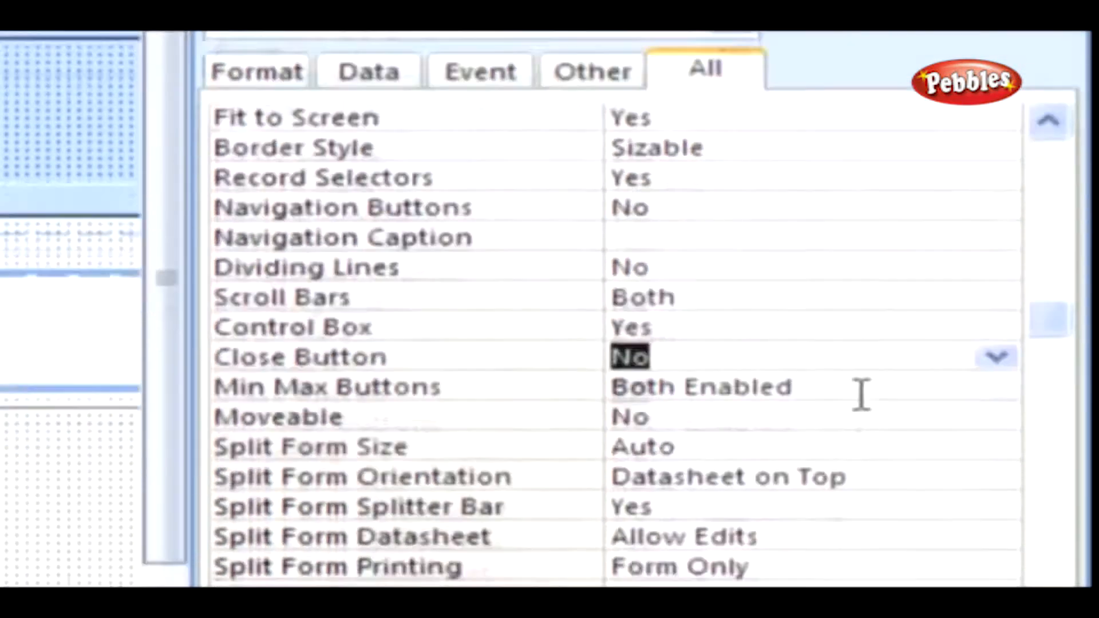
Review the options of the form's Min Max Buttons property, keeping Both Enabled.
left_click(861, 393)
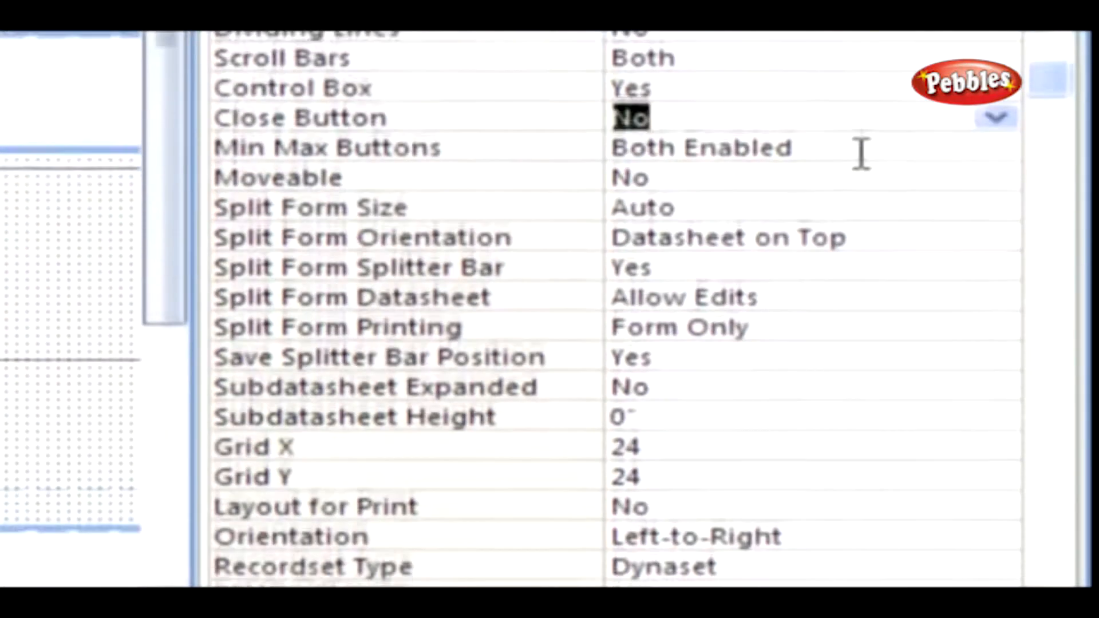
left_click(996, 387)
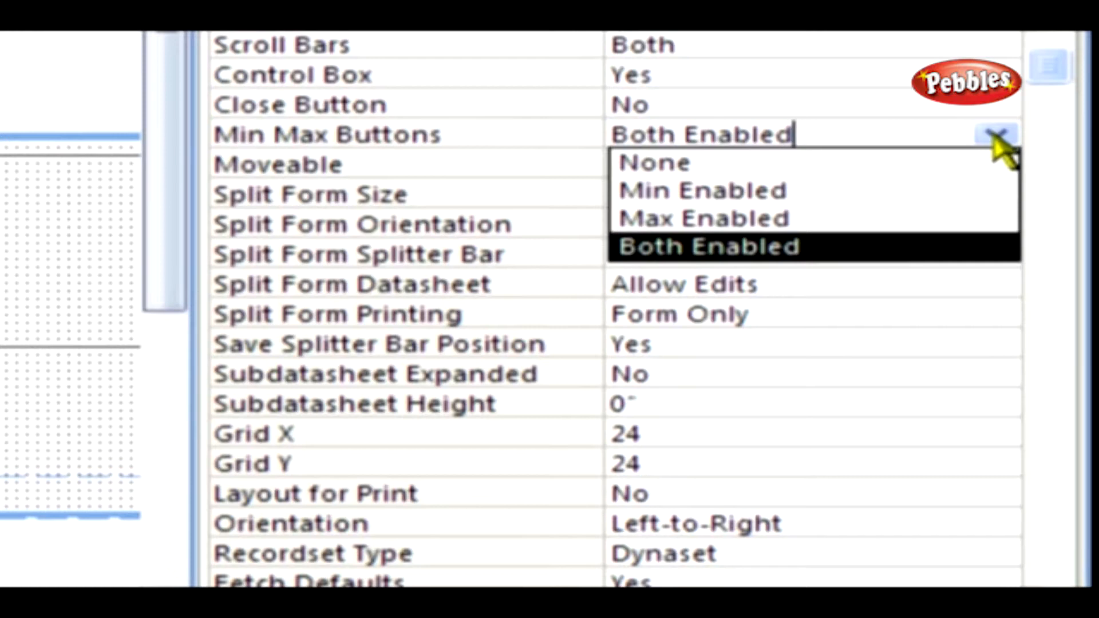
left_click(996, 137)
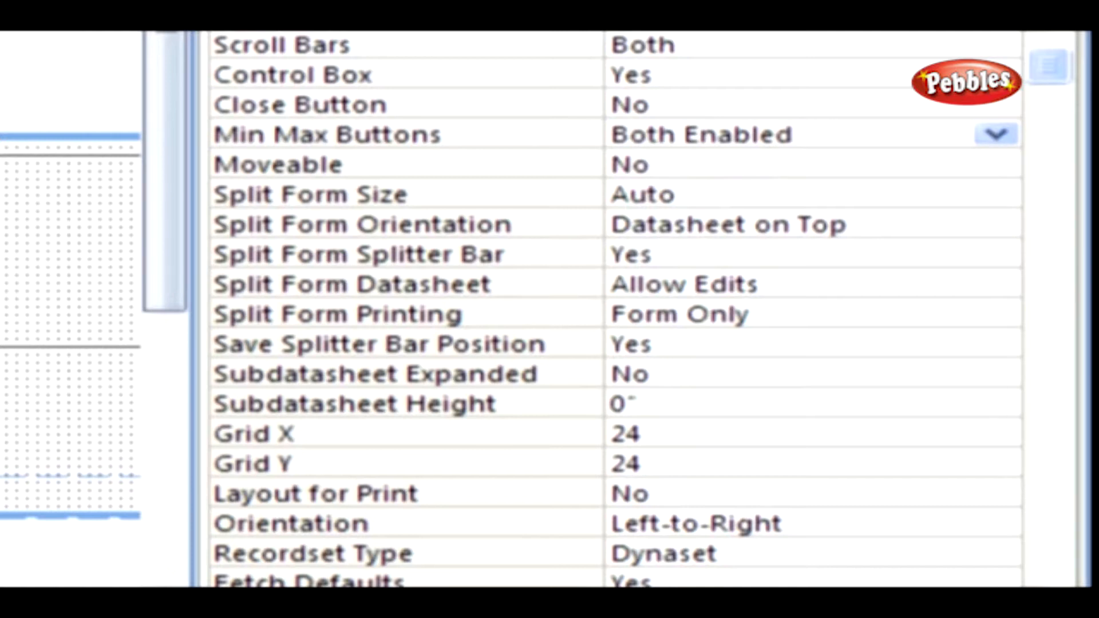
Choose Yes for the form's Allow Additions property and set Allow Deletions to No.
scroll(629, 309, "down", 5)
scroll(813, 503, "down", 3)
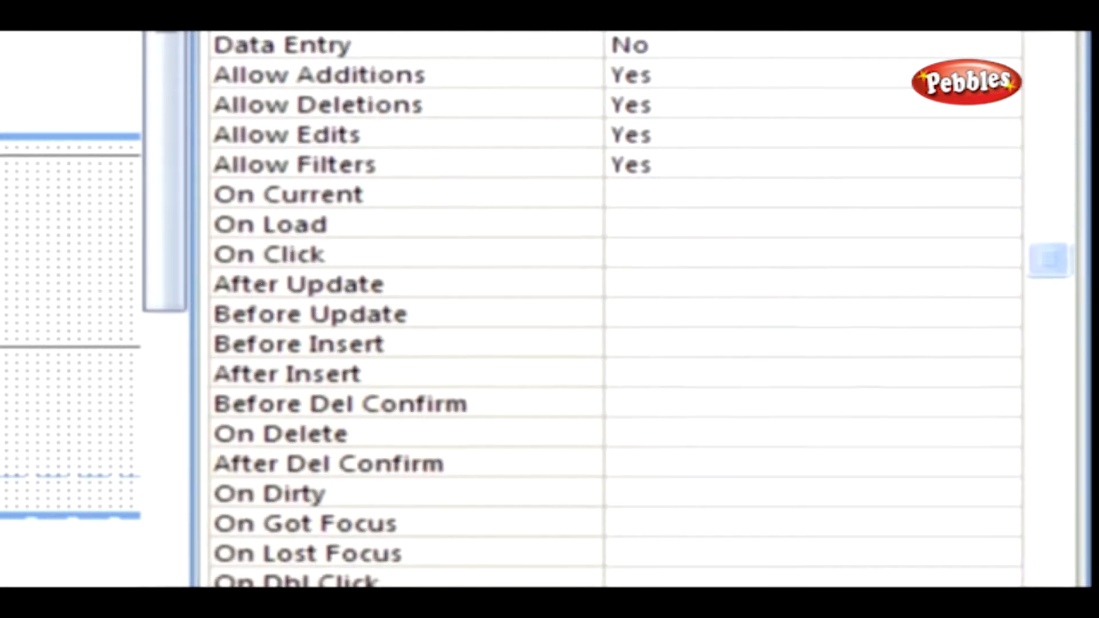
left_click(464, 80)
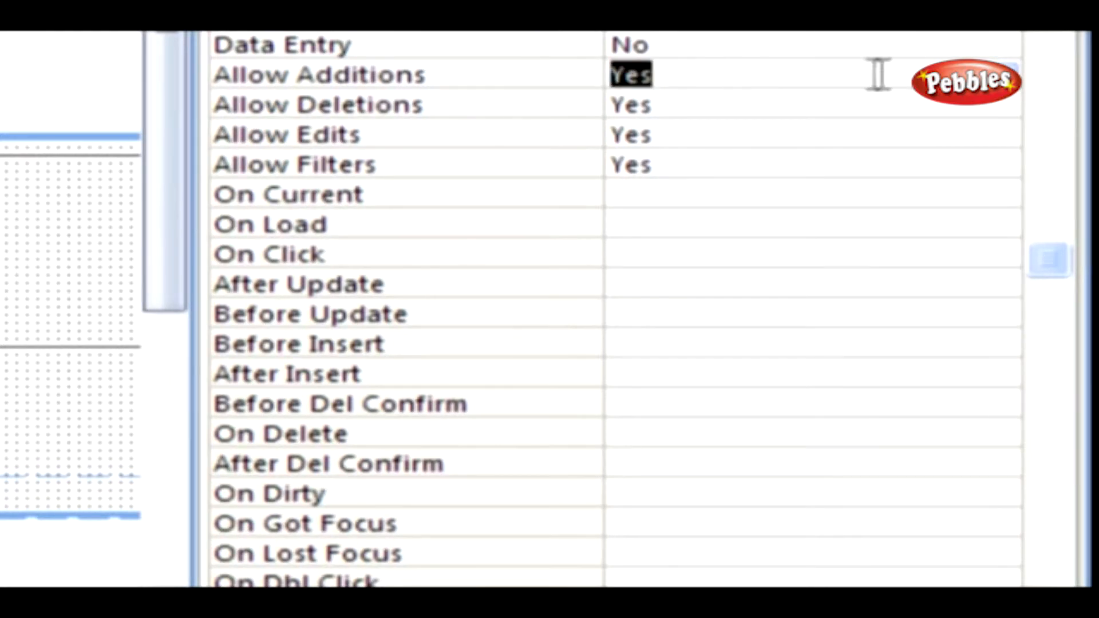
left_click(1007, 68)
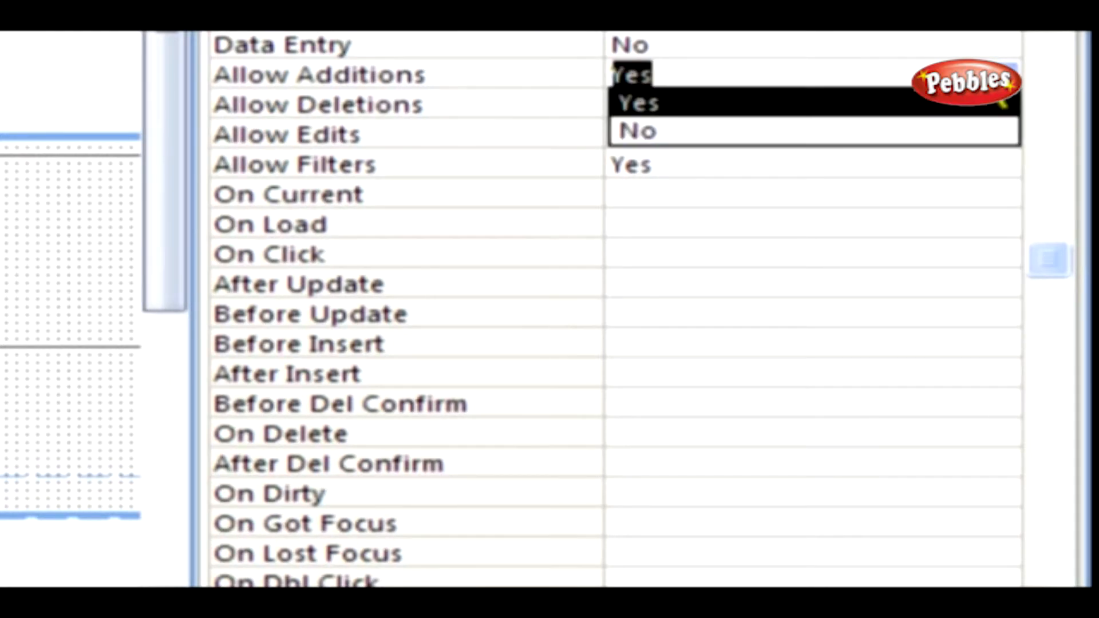
left_click(998, 104)
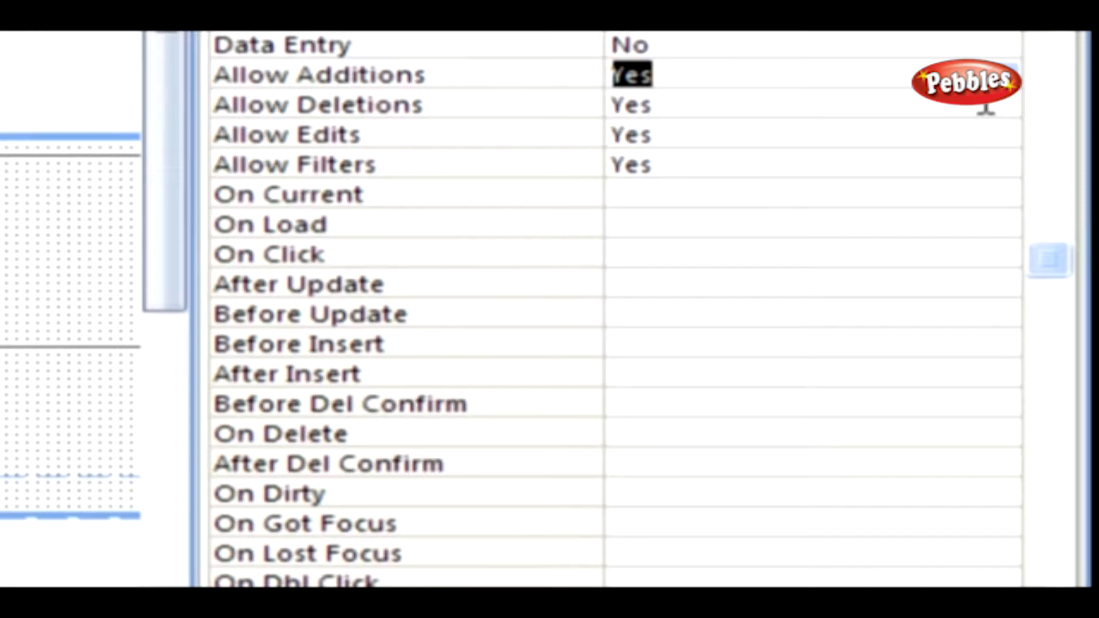
left_click(997, 105)
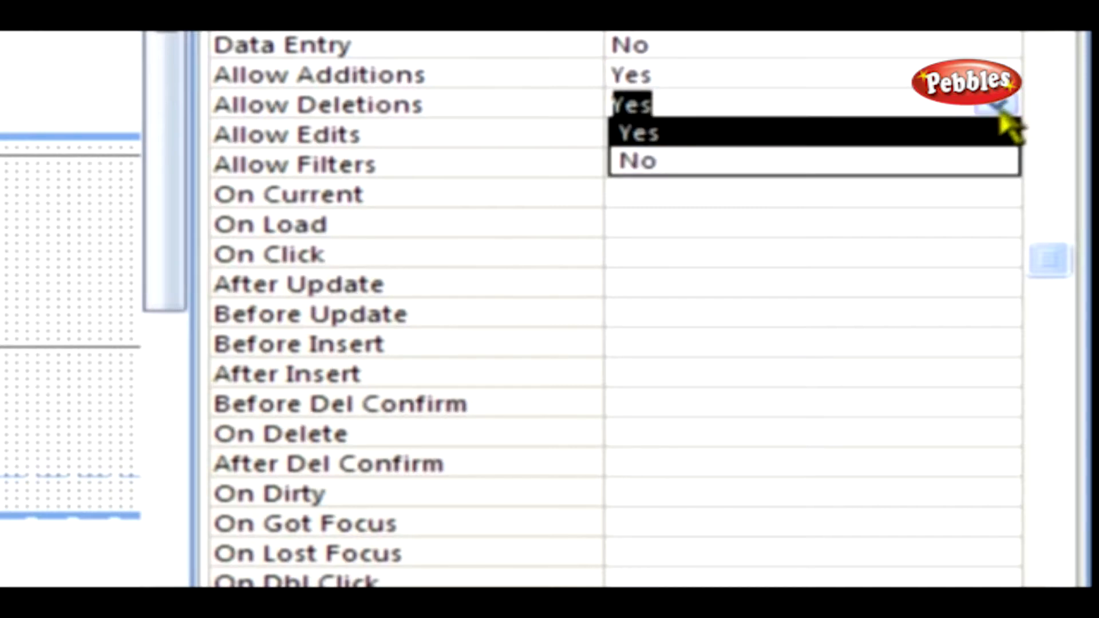
left_click(794, 166)
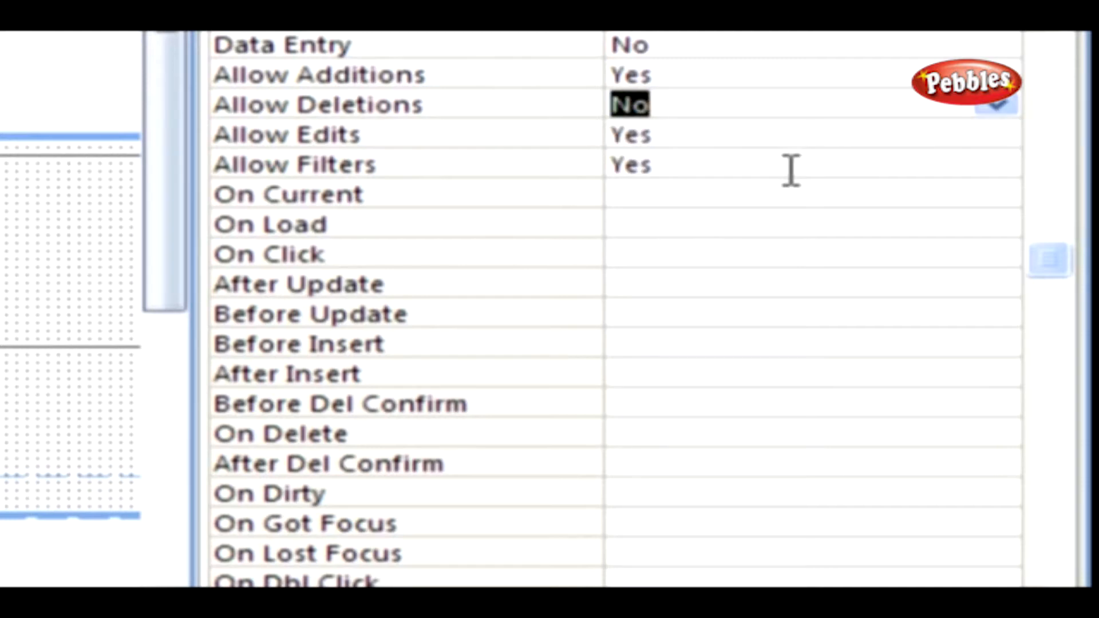
Set the form's Allow Deletions property to Yes, and switch Allow Edits to No and back to Yes.
left_click(996, 106)
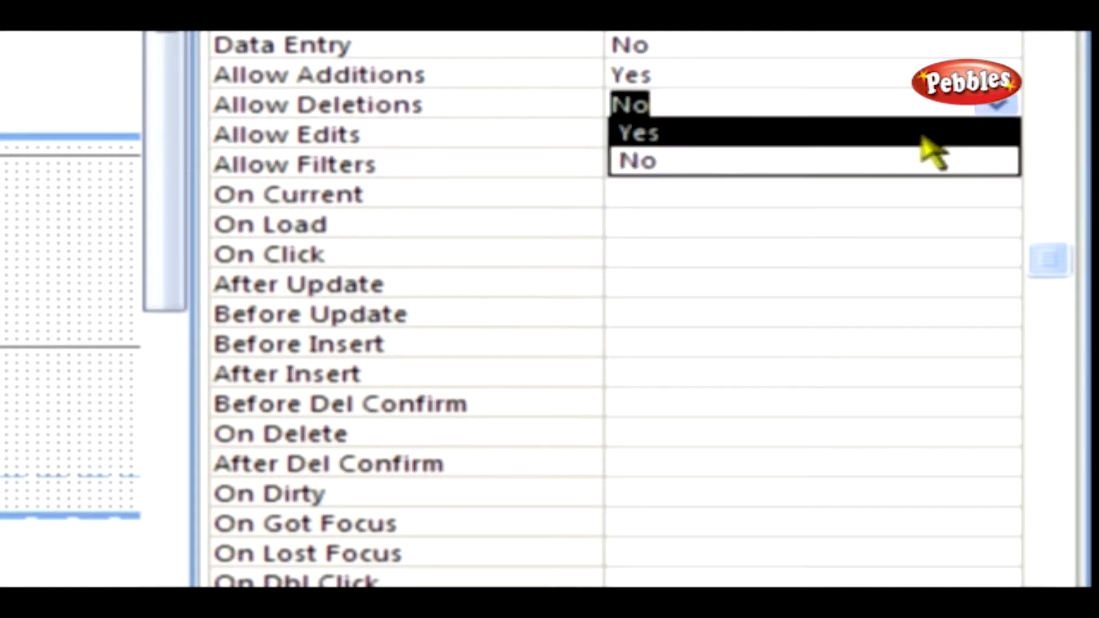
left_click(928, 135)
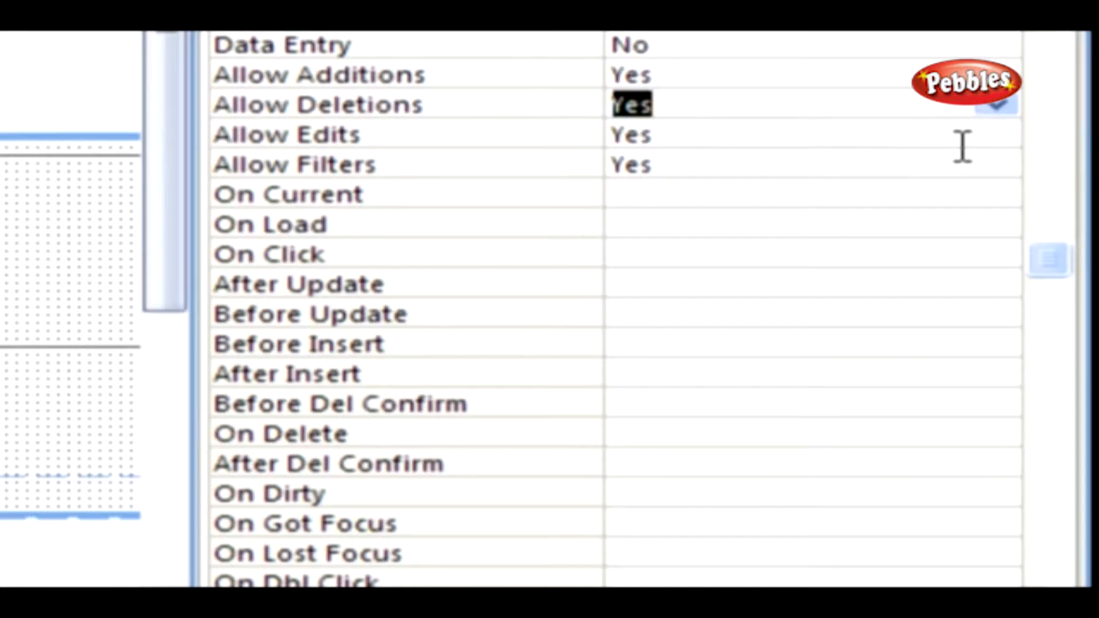
left_click(997, 133)
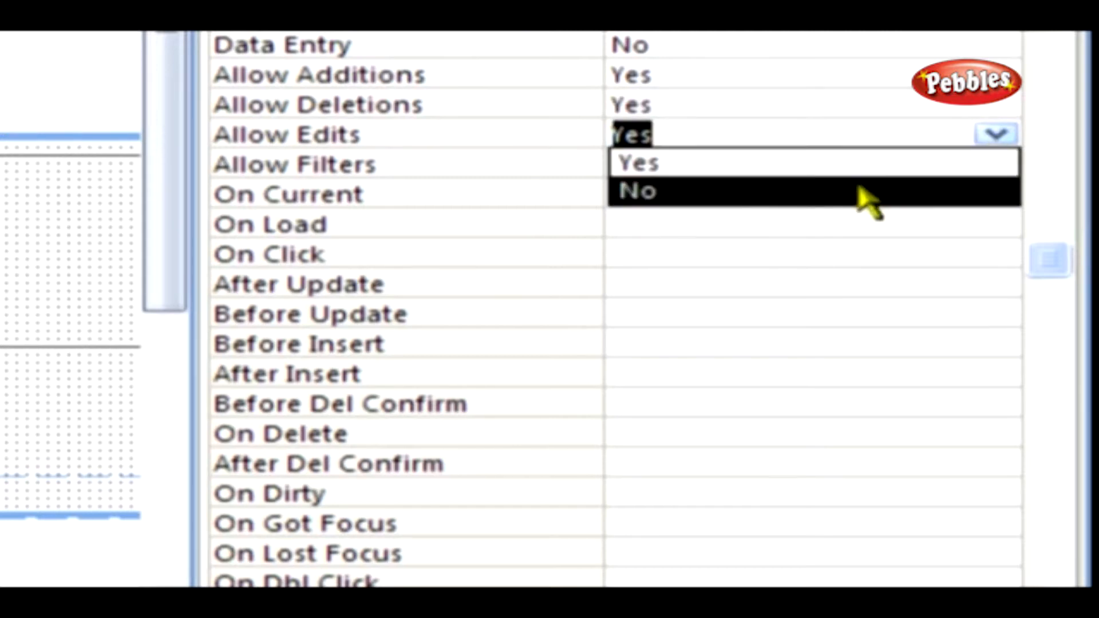
left_click(862, 192)
left_click(995, 137)
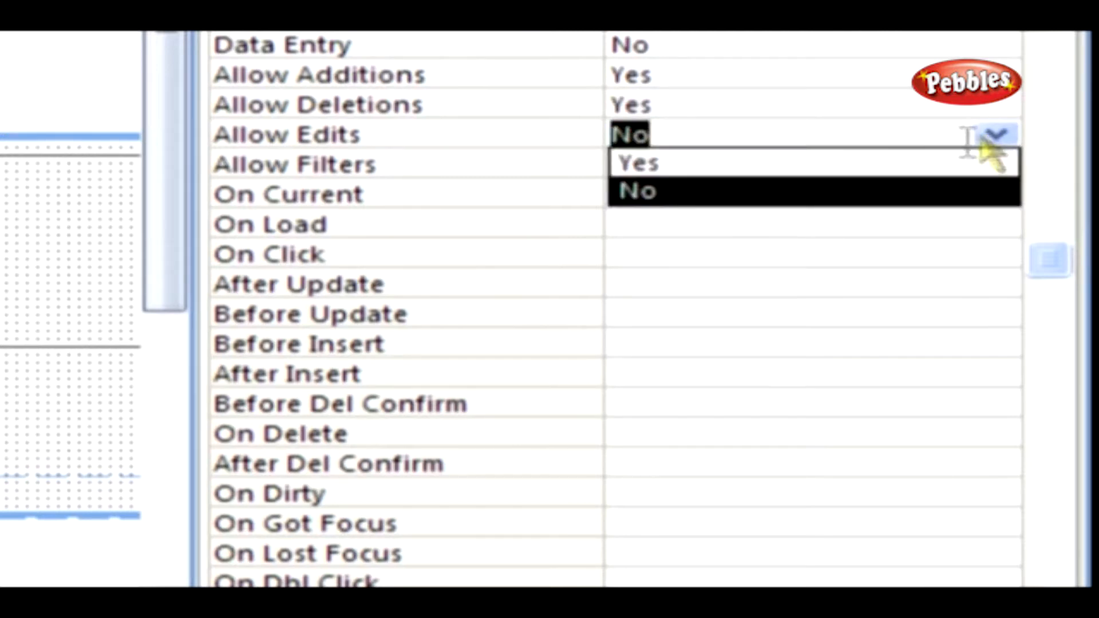
left_click(930, 158)
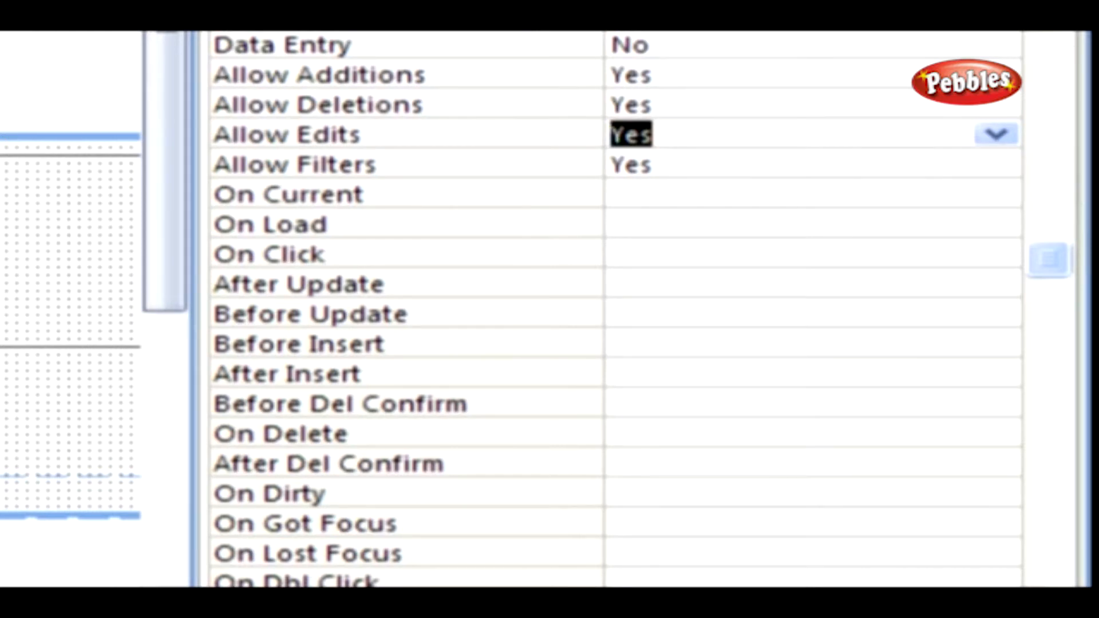
Set the Category_Product_Count text box's Format property to General Number and its Decimal Places to 0.
left_click(1051, 33)
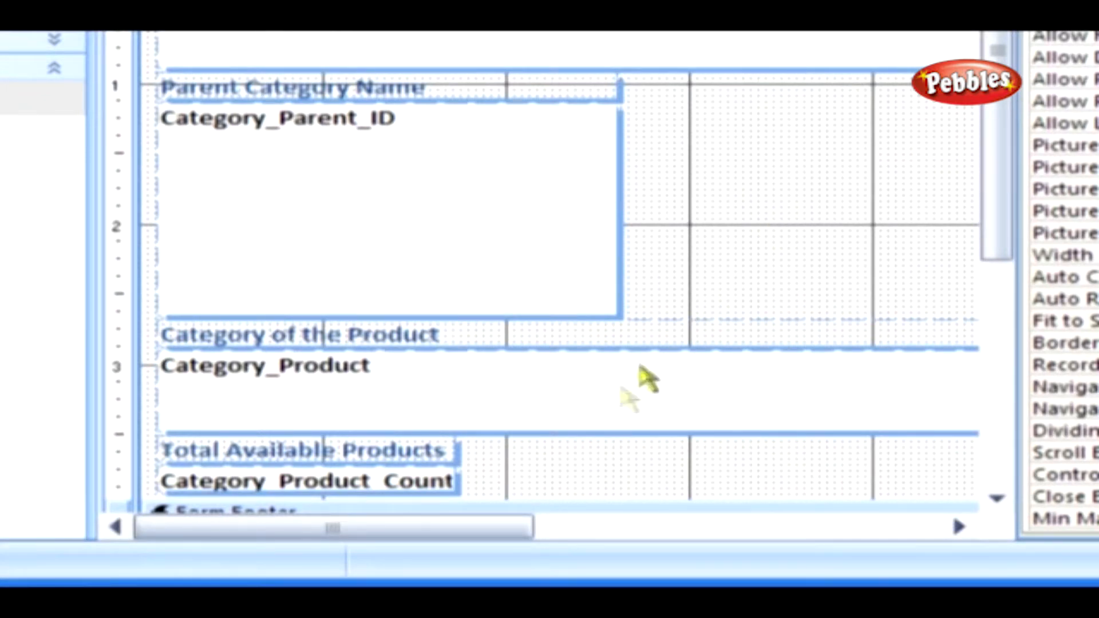
left_click(449, 482)
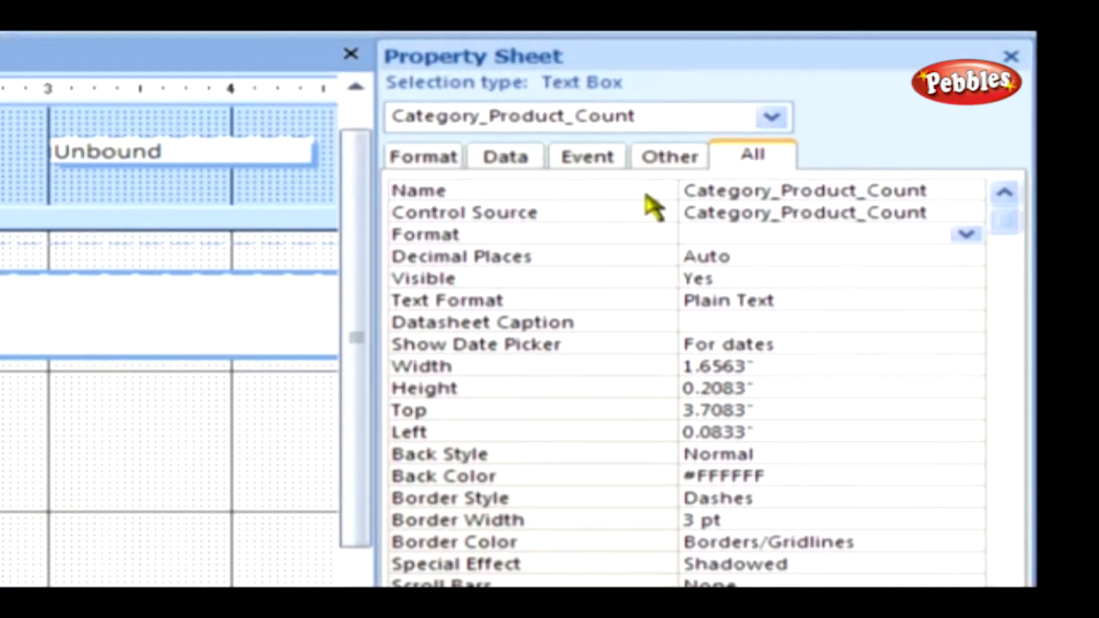
left_click(635, 235)
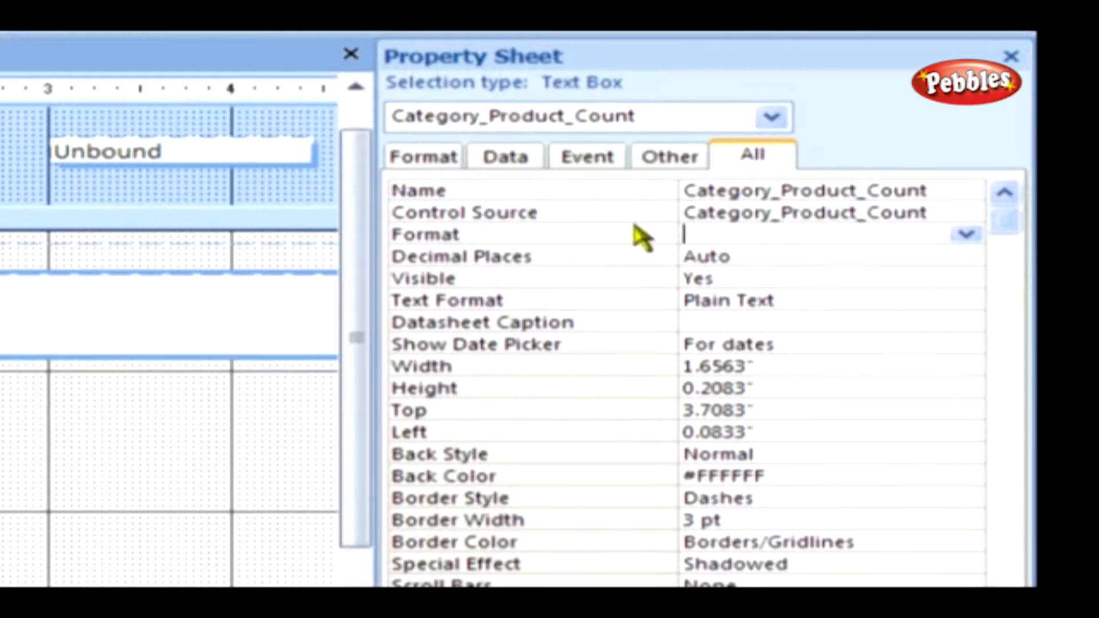
left_click(968, 235)
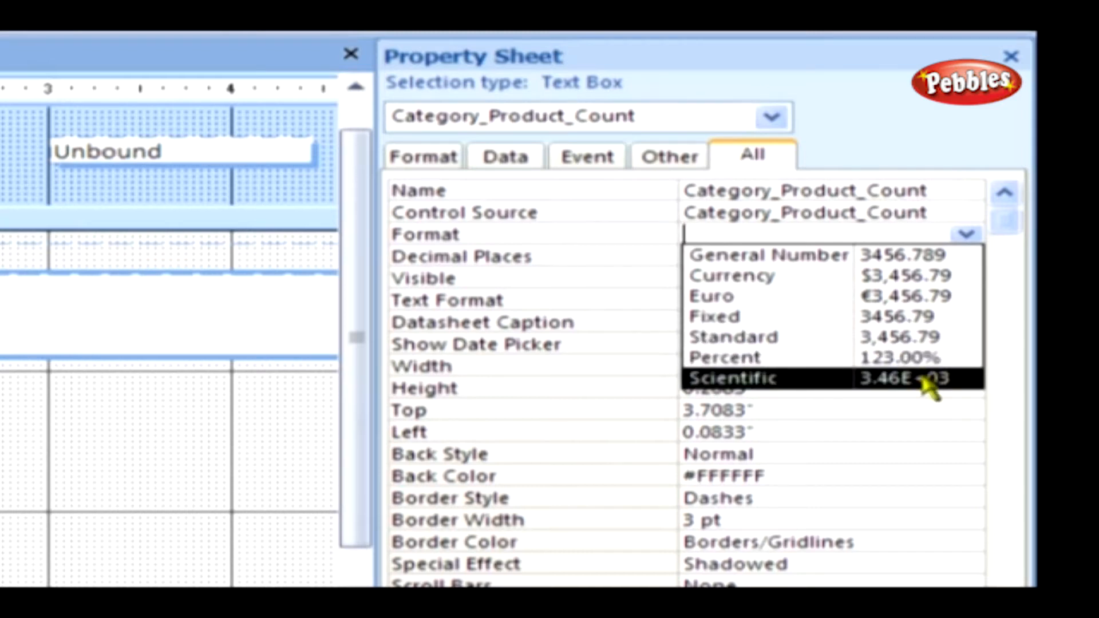
left_click(924, 261)
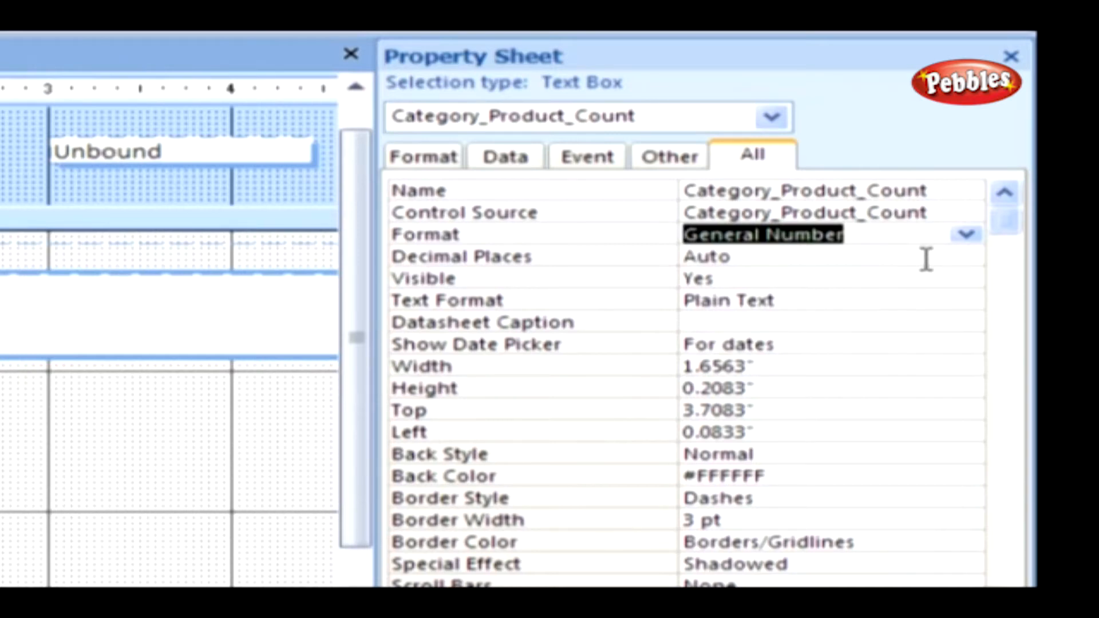
left_click(926, 257)
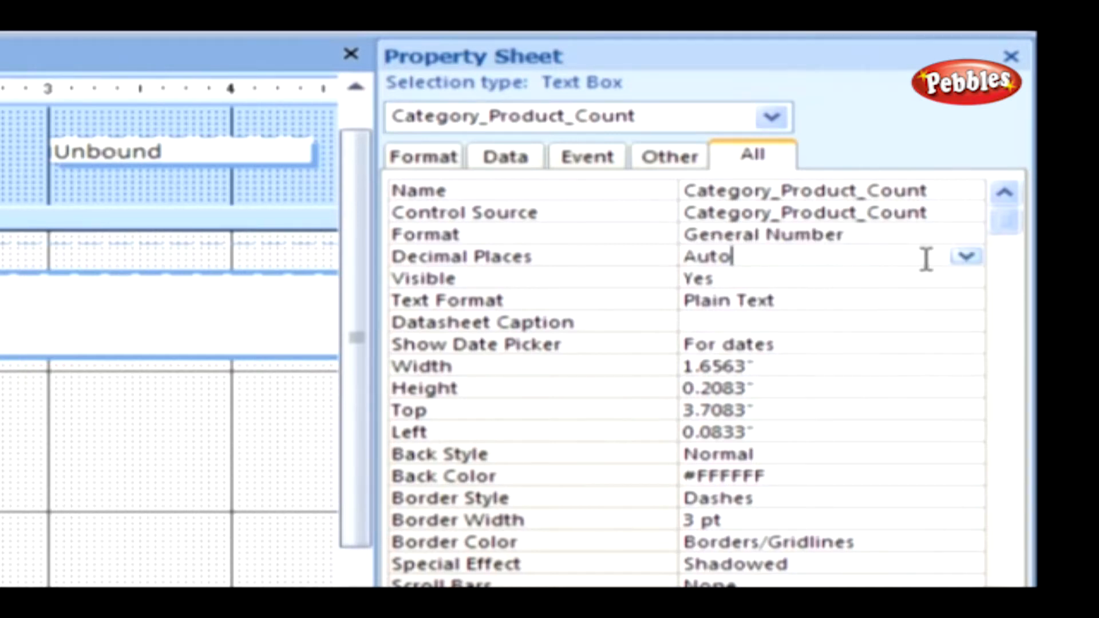
left_click(967, 258)
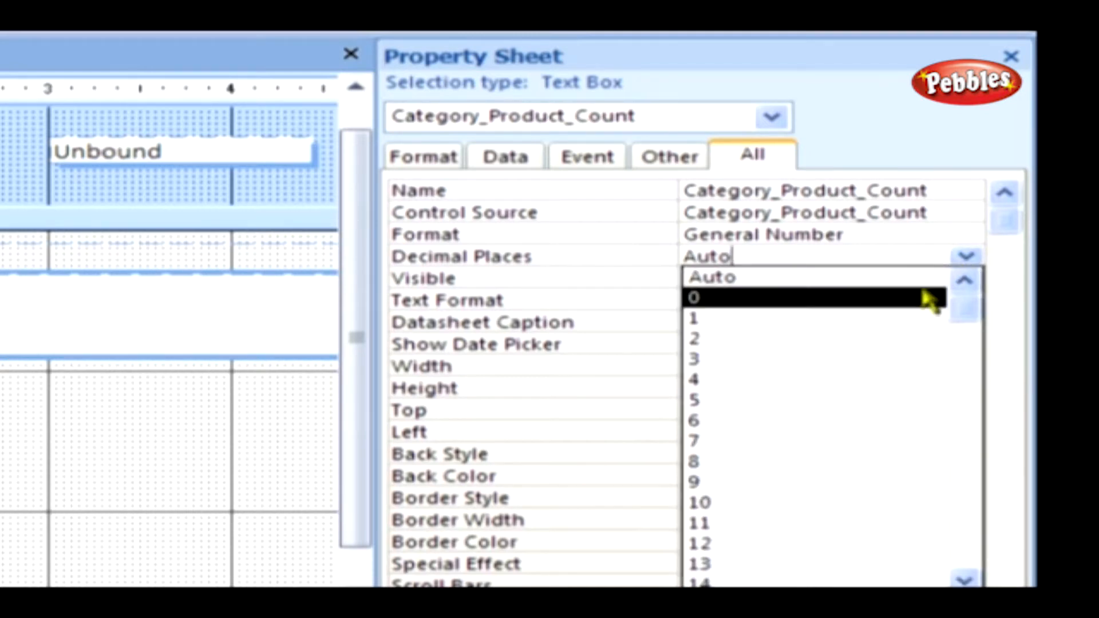
left_click(920, 298)
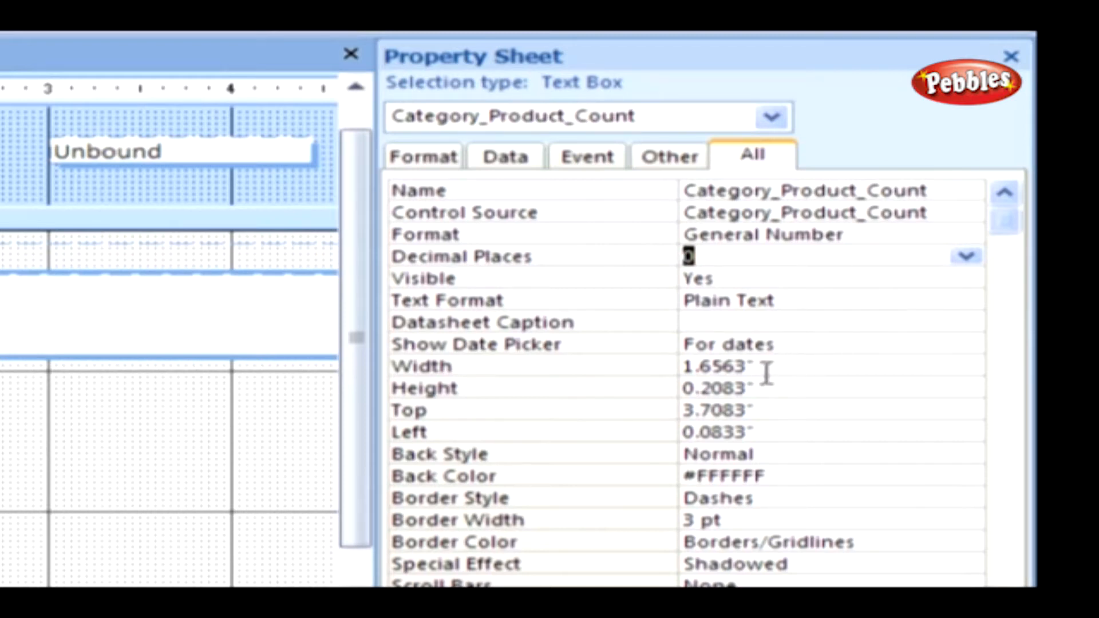
Review the Show Date Picker options of the Category_Product_Count text box, keeping For dates.
left_click(793, 349)
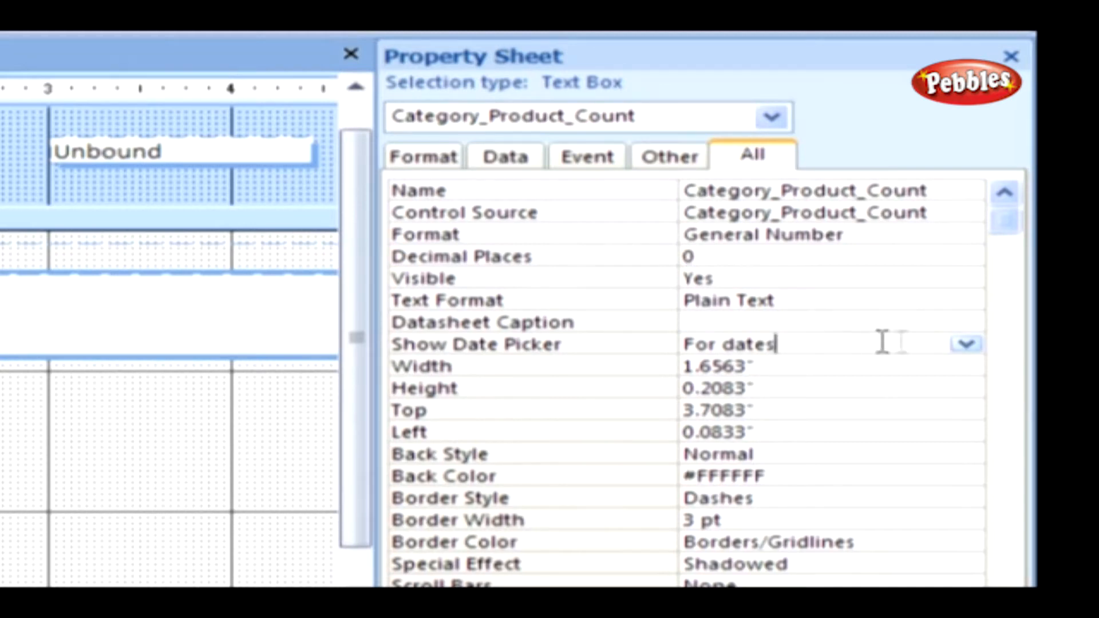
left_click(965, 346)
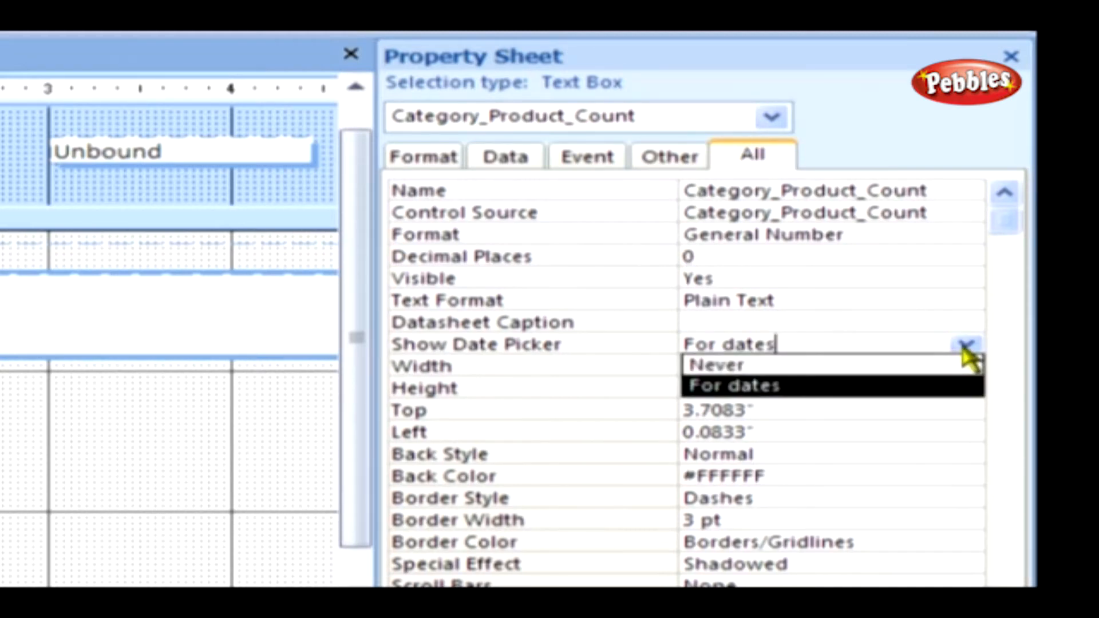
left_click(935, 385)
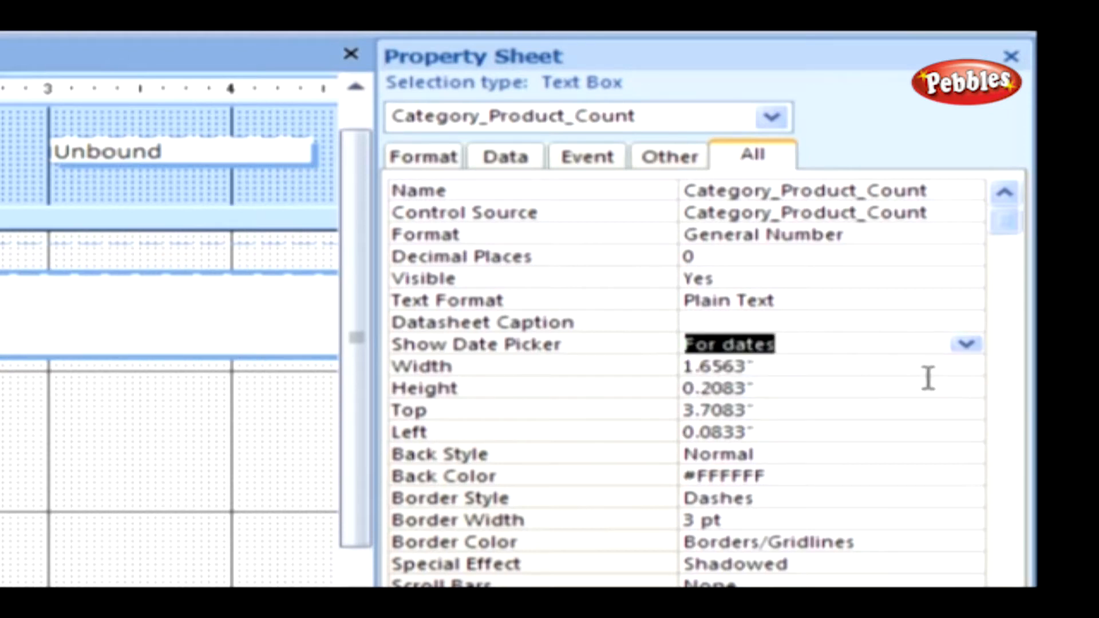
Select the unbound text box in the form header and examine the choices offered for its Format property.
left_click(300, 155)
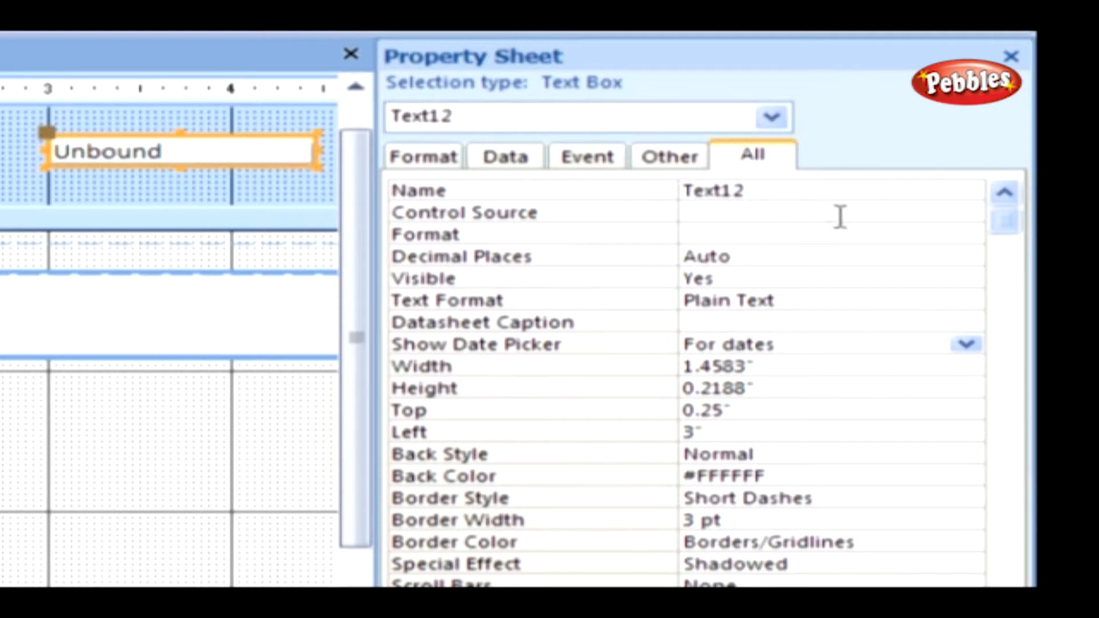
left_click(932, 237)
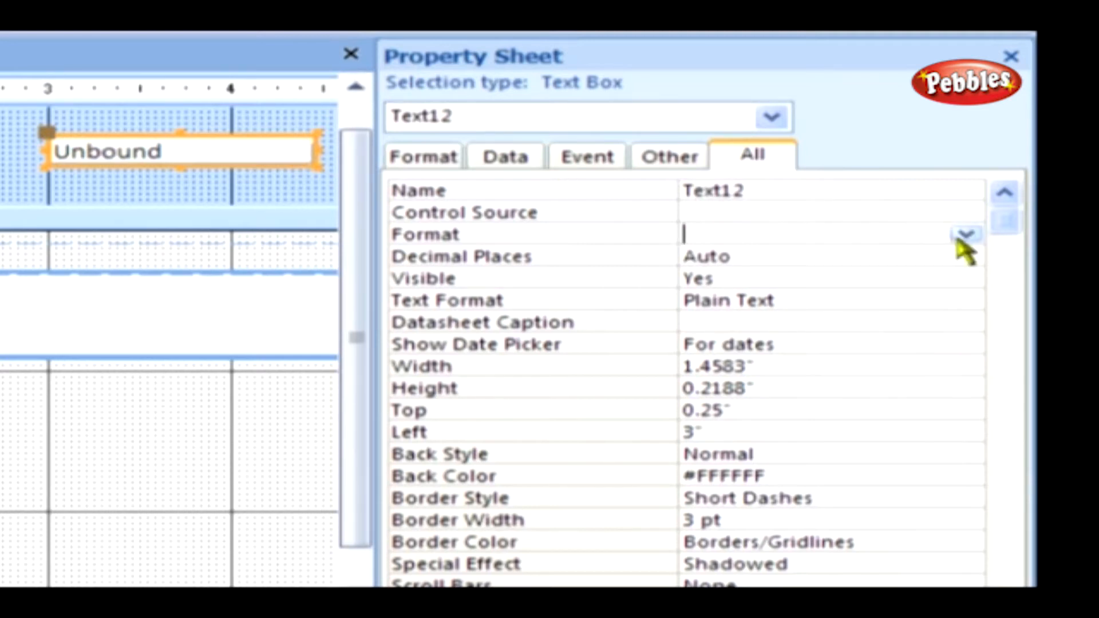
left_click(966, 234)
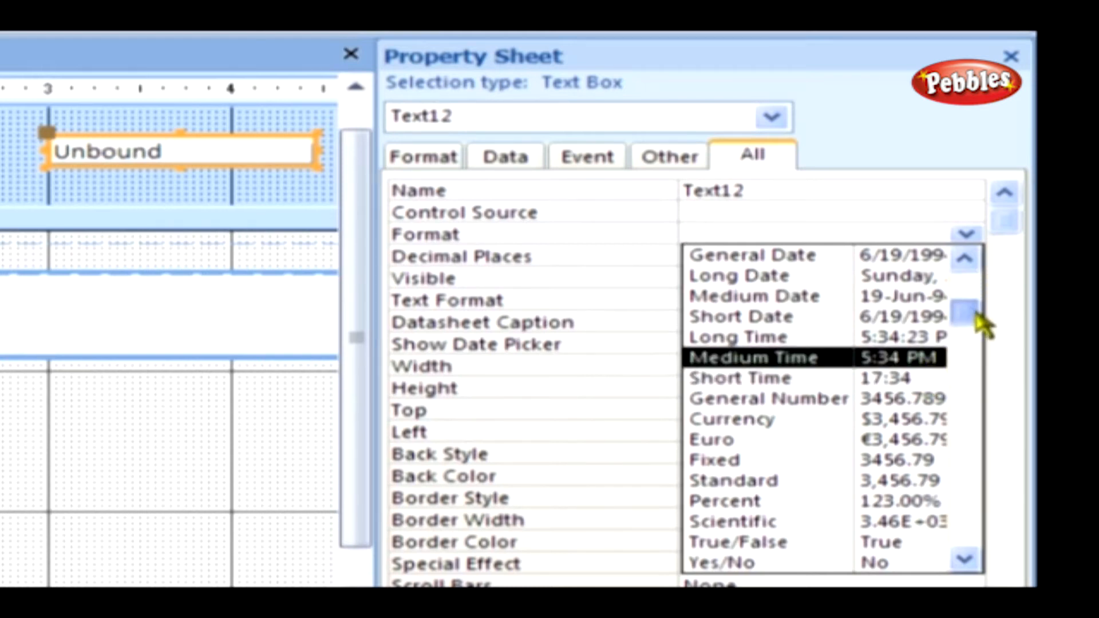
left_click(972, 565)
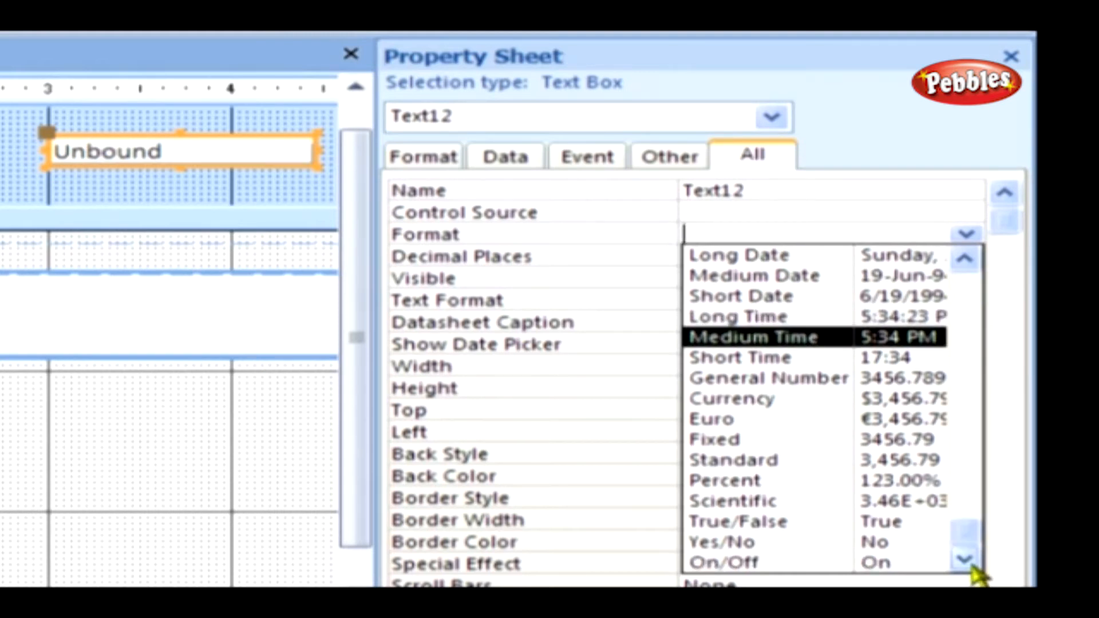
left_click(964, 259)
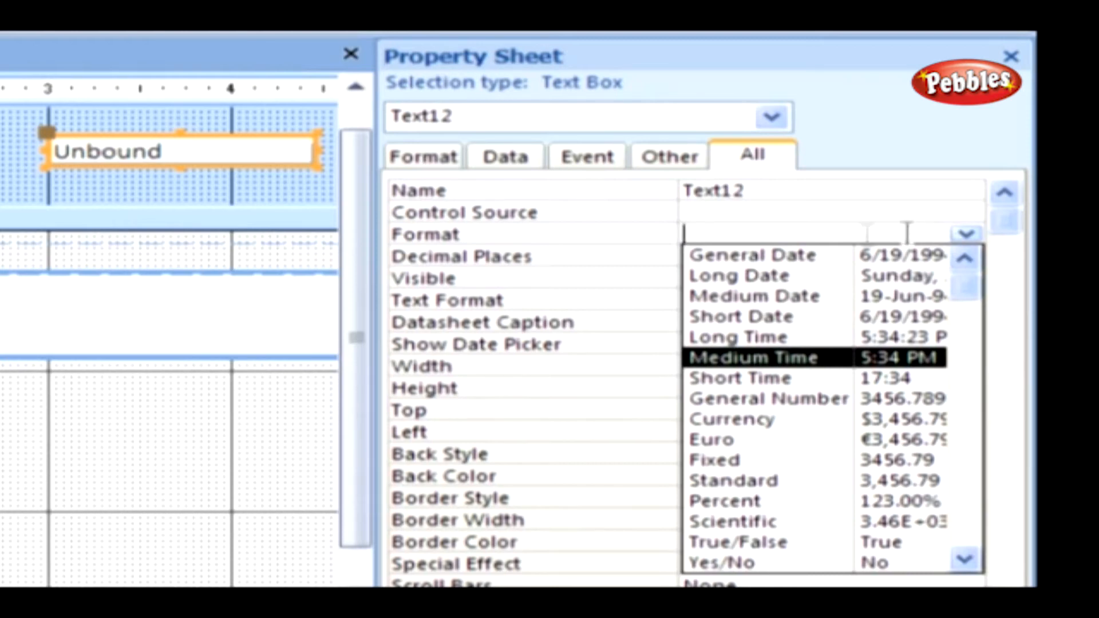
left_click(599, 241)
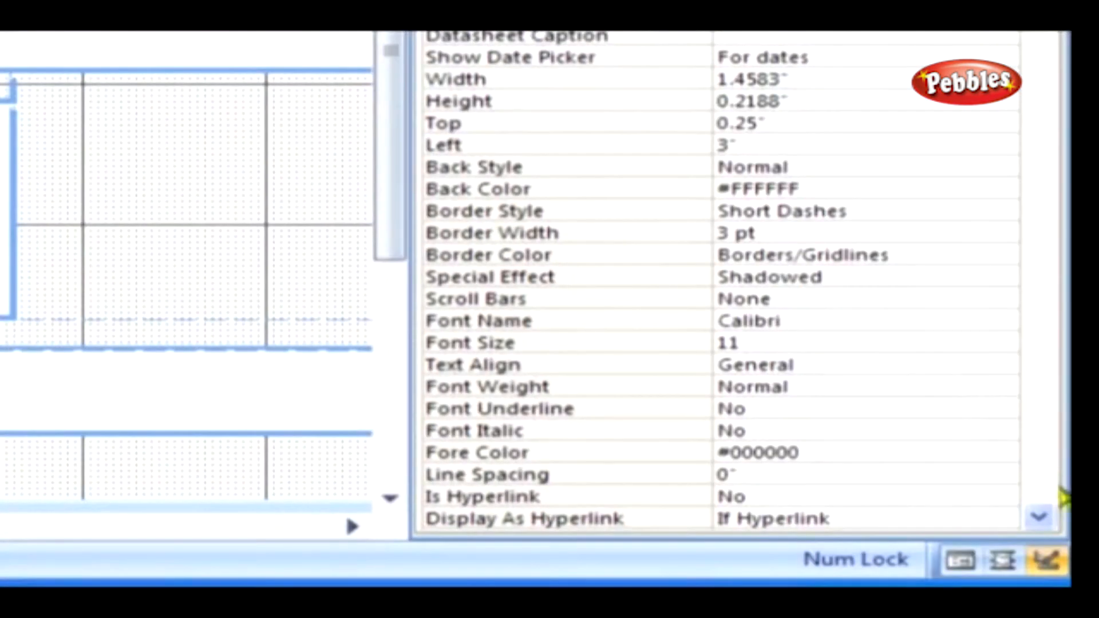
Inspect the Default Value property of the header's unbound text box.
left_click(1039, 517)
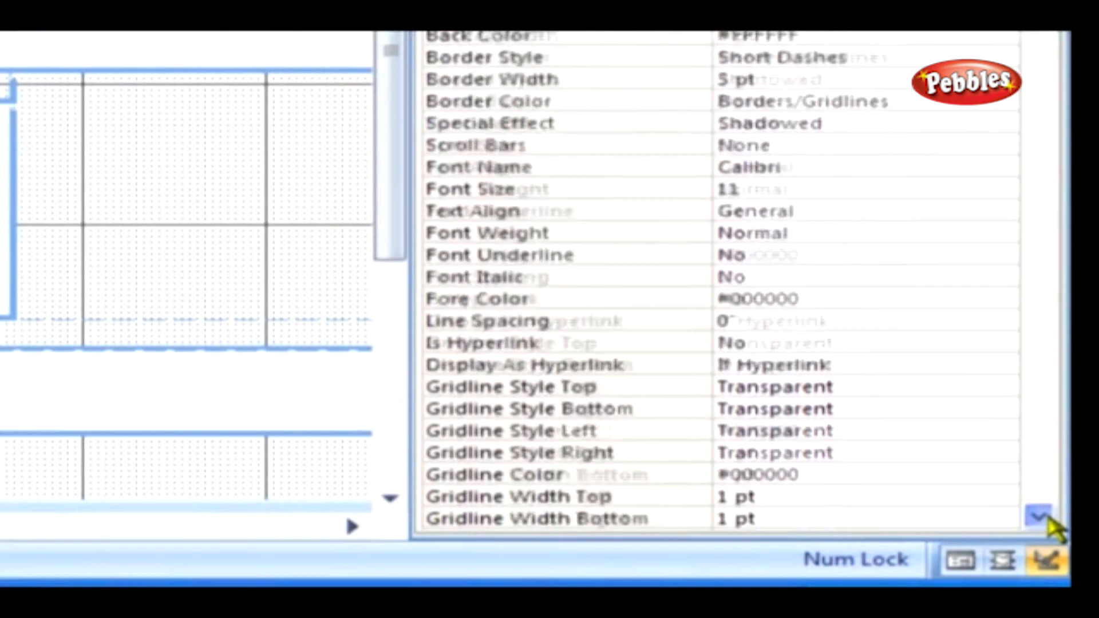
left_click_drag(1039, 517, 1039, 517)
left_click(674, 452)
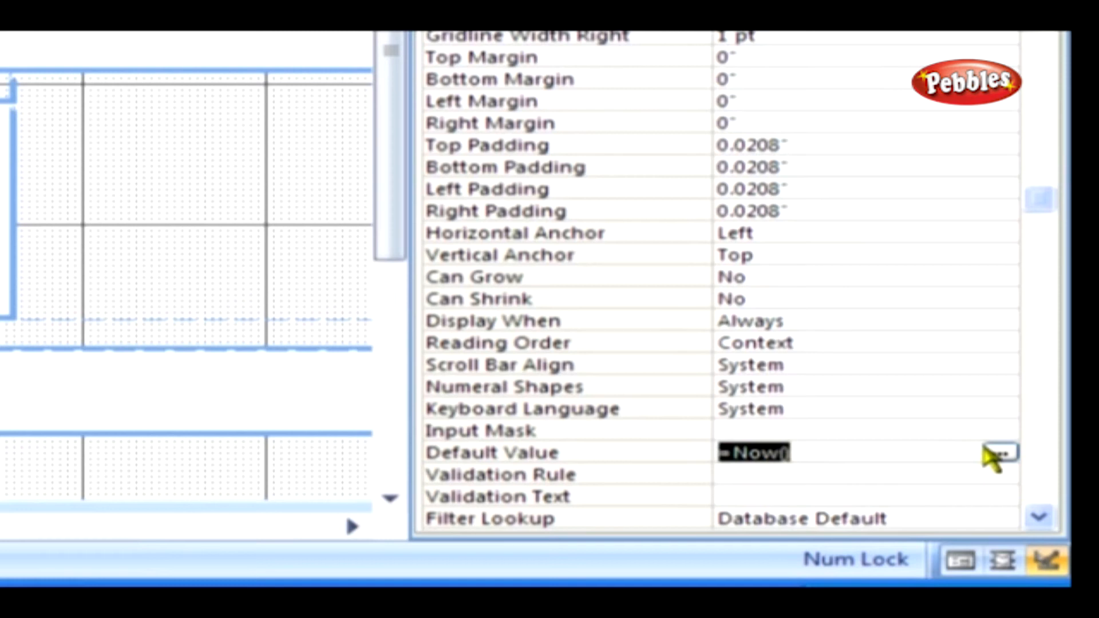
Set the Enabled property of the header's unbound text box to No.
left_click(1040, 517)
left_click(1041, 518)
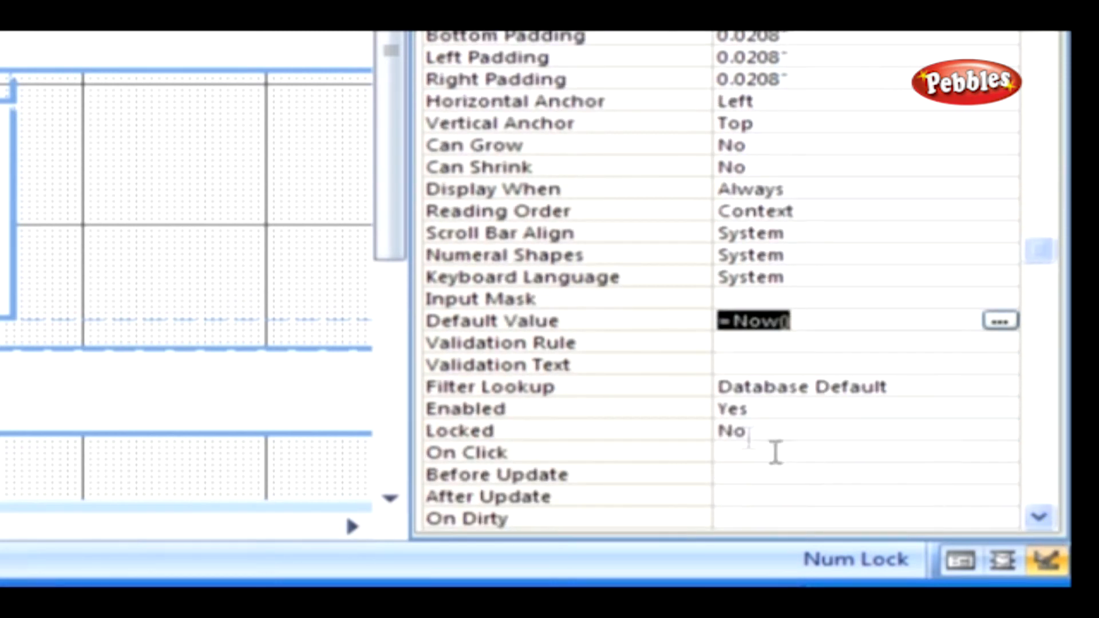
left_click(644, 410)
left_click(638, 432)
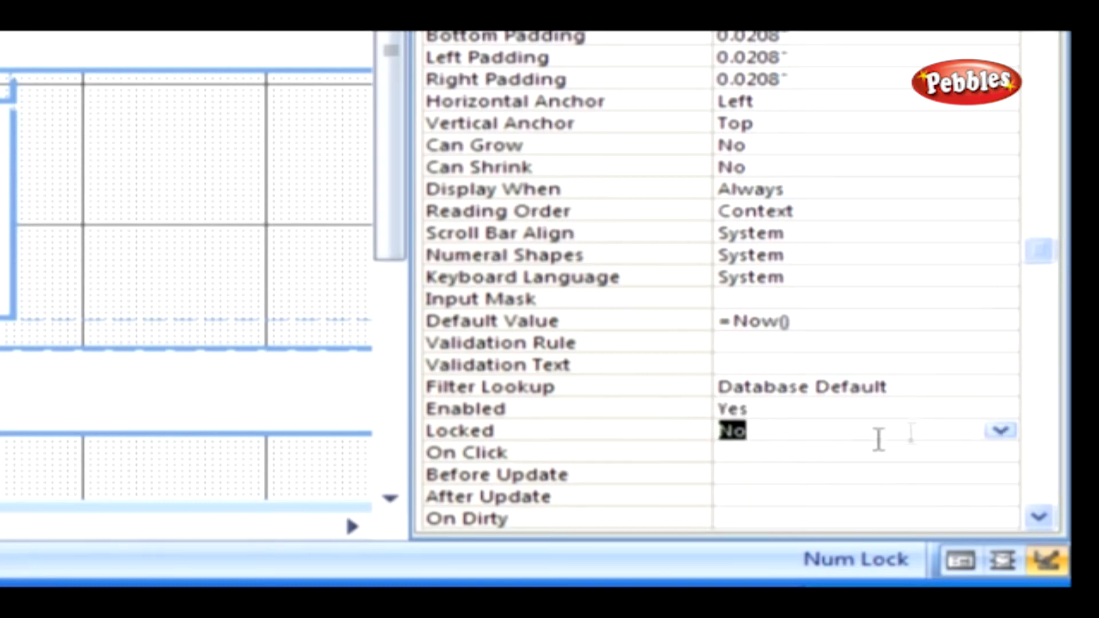
left_click(976, 409)
left_click(1000, 410)
left_click(961, 453)
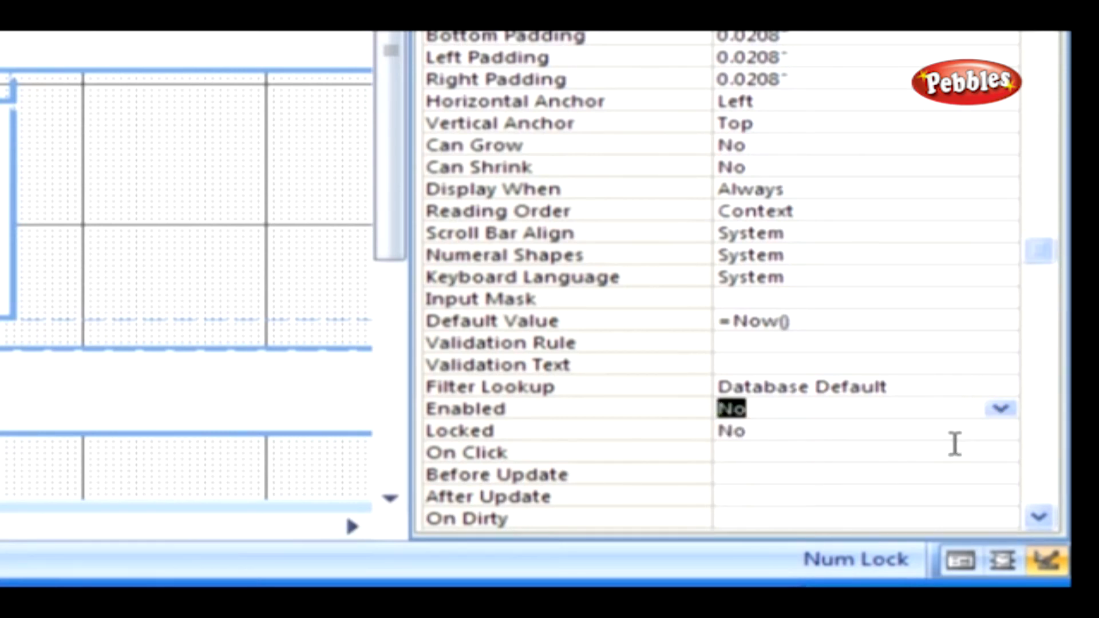
Set both the Enabled and Locked properties of the header's unbound text box to Yes.
left_click(1001, 408)
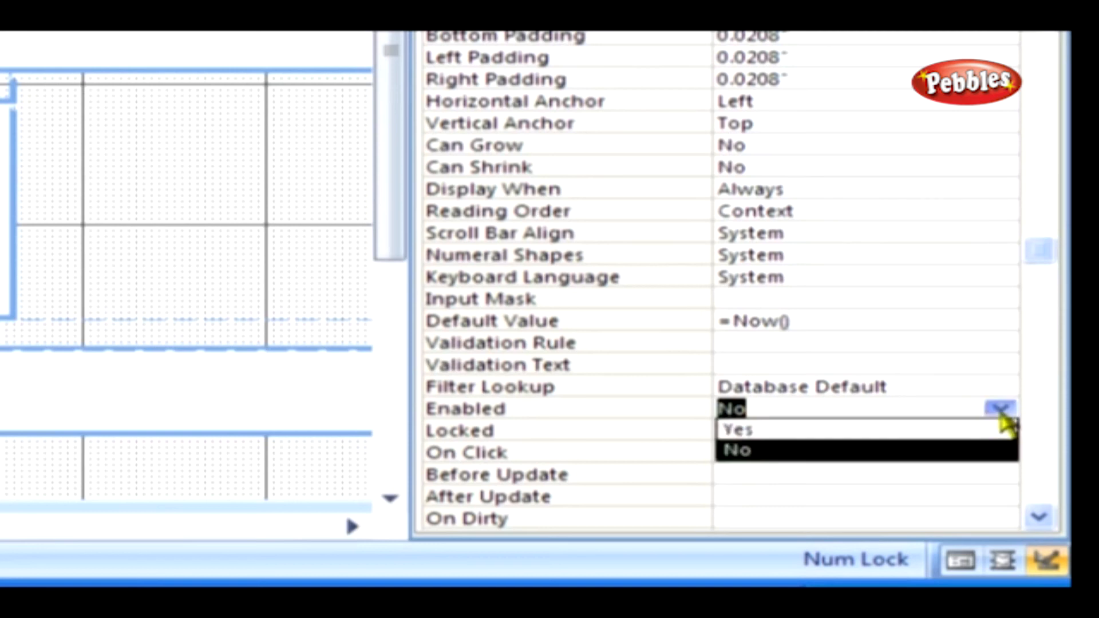
left_click(999, 429)
left_click(999, 430)
left_click(919, 452)
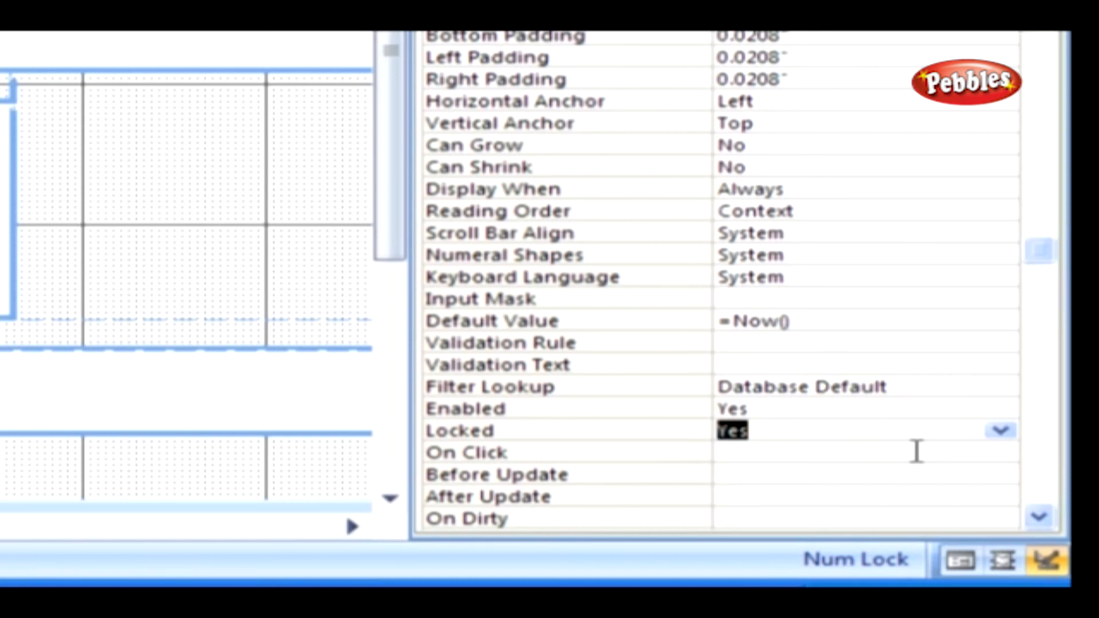
Close the Categories form without saving its design changes.
left_click(282, 228)
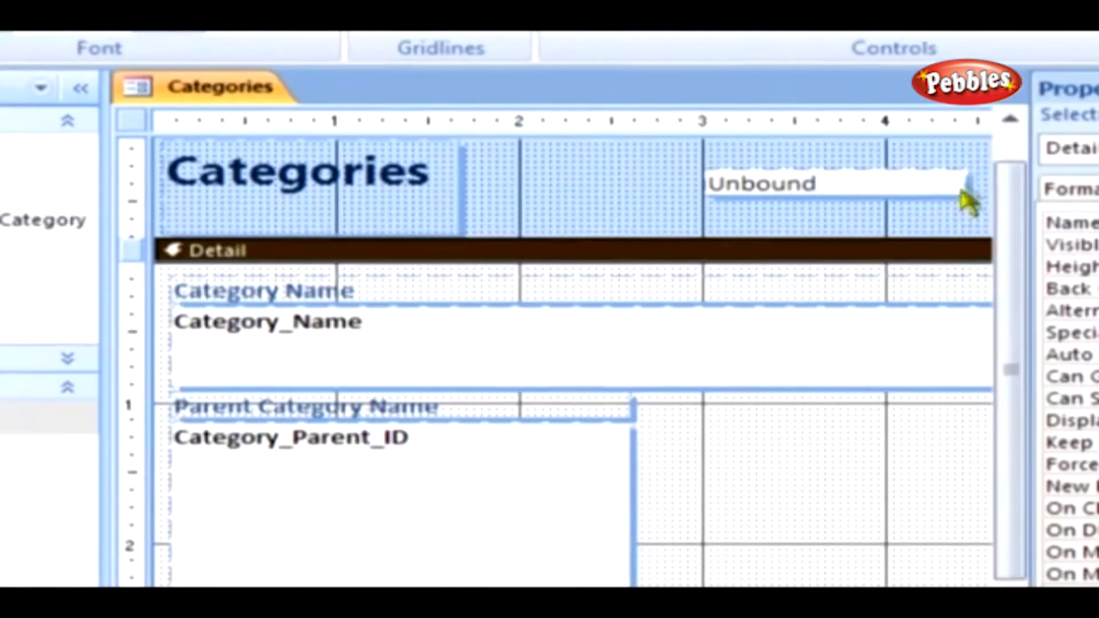
left_click(1010, 106)
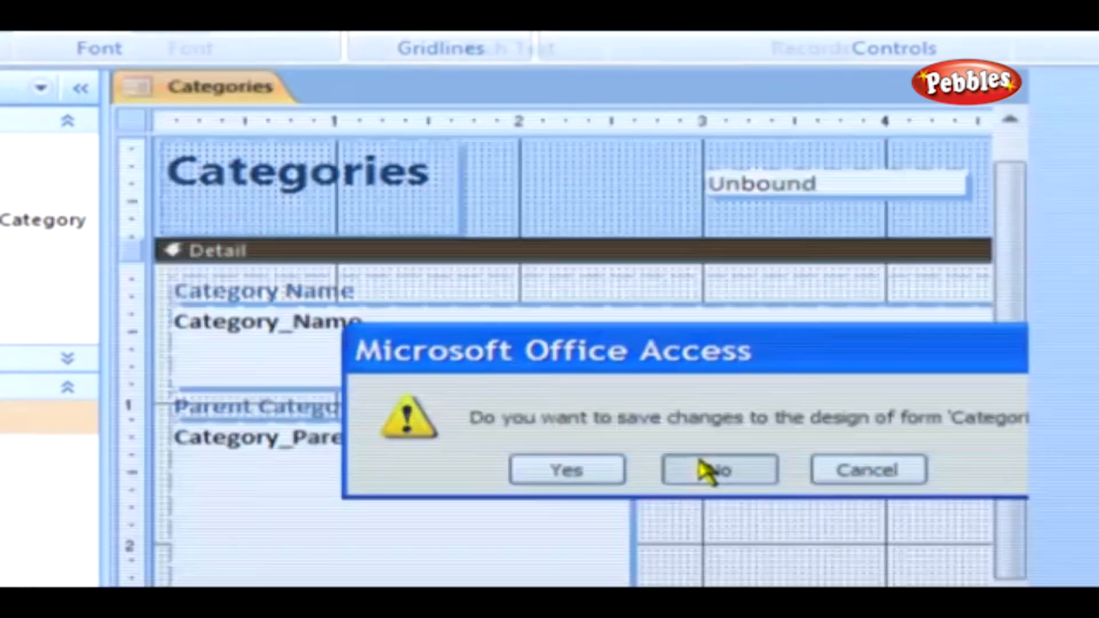
left_click(716, 470)
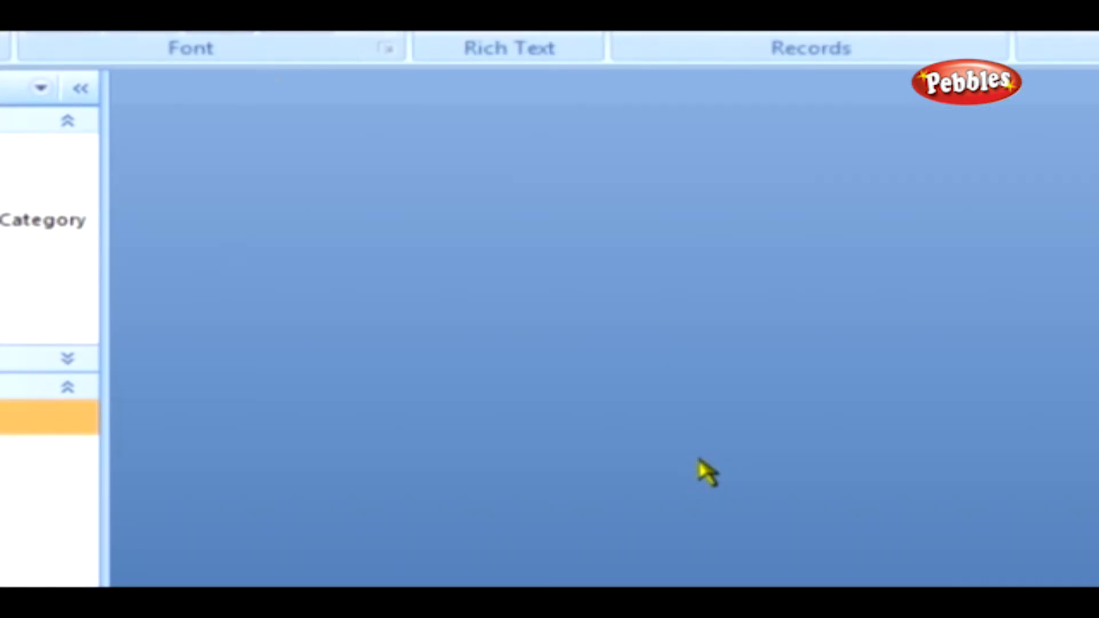